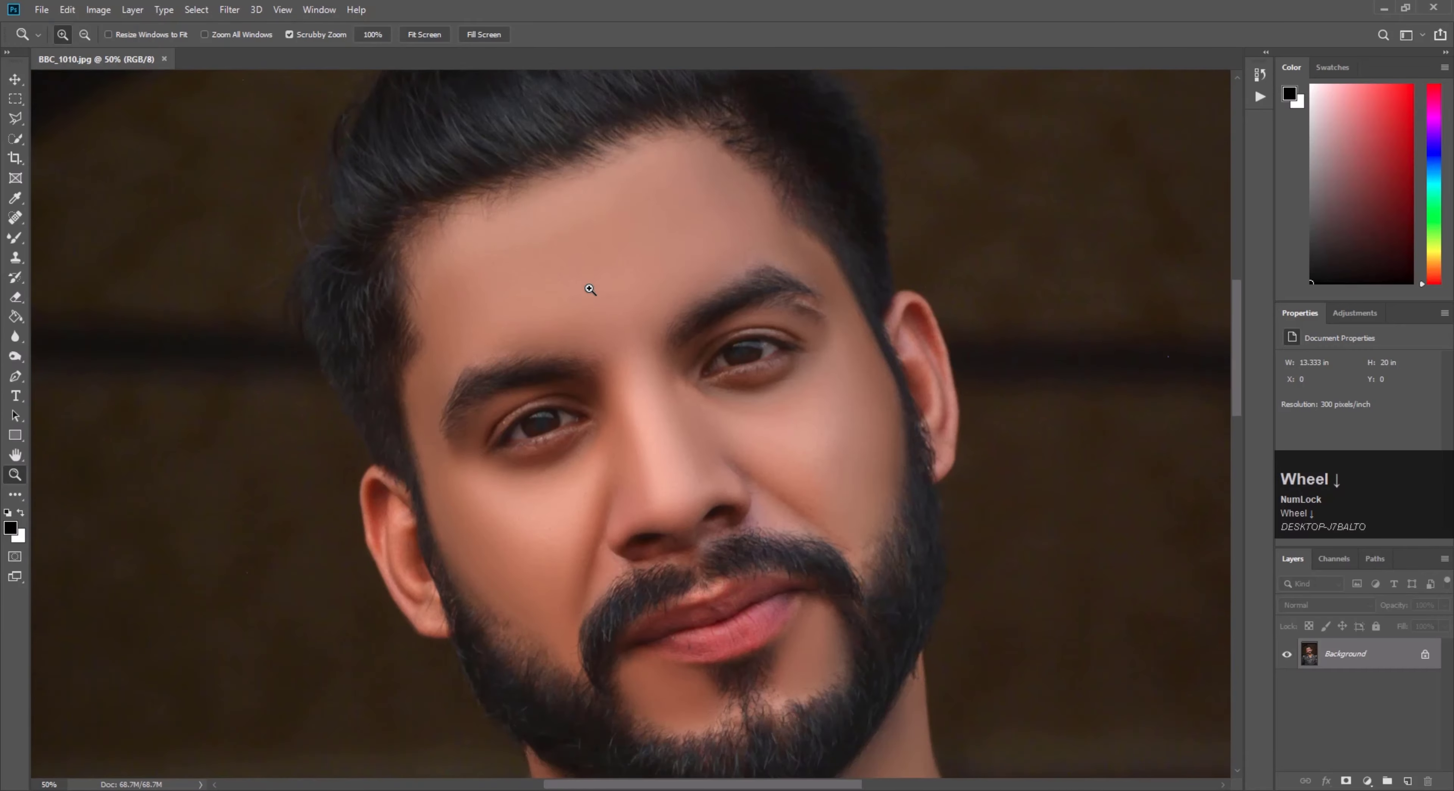
# Look through the iris images in the eyes folder and close the folder
pyautogui.click(617, 273)
pyautogui.scroll(1, 658, 273)
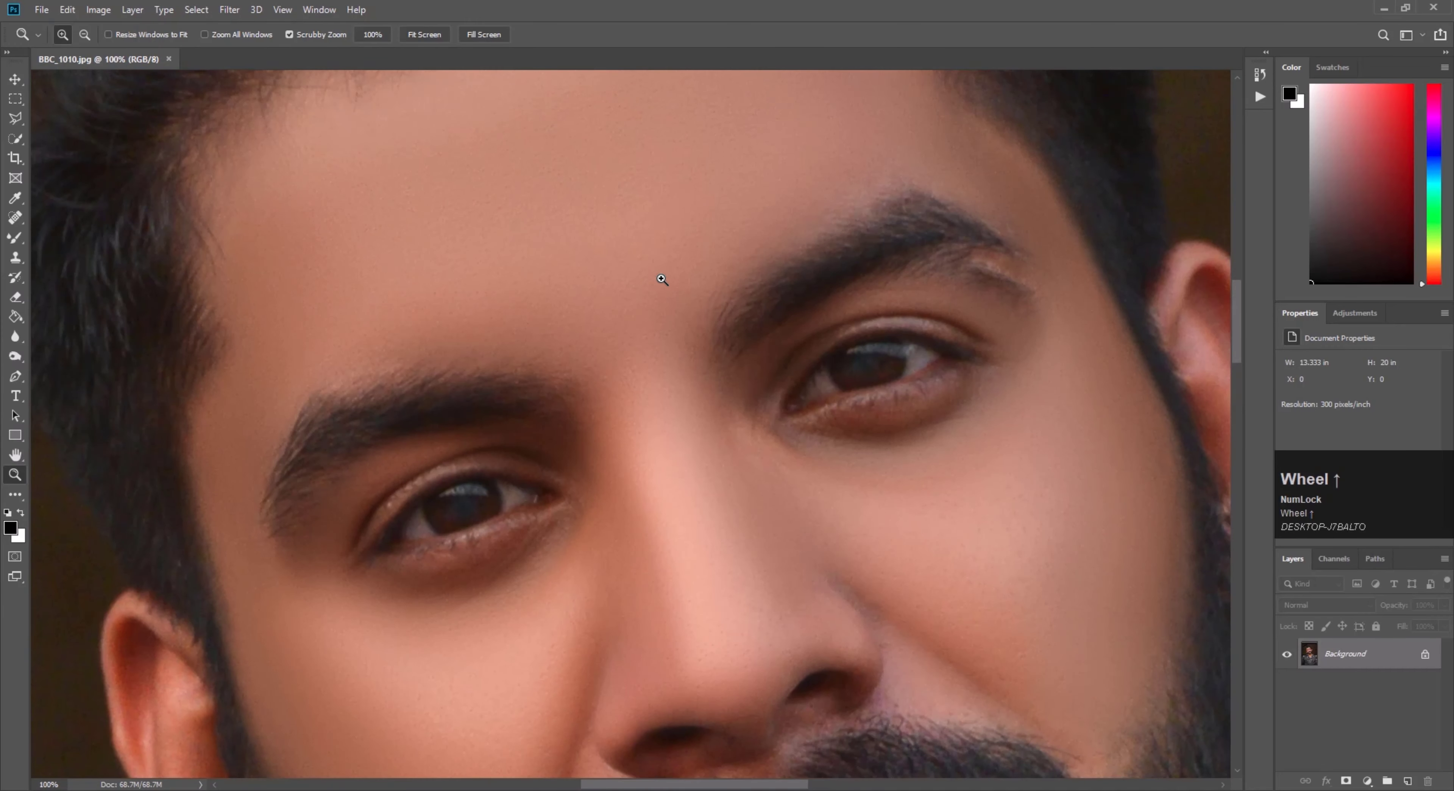
pyautogui.click(1001, 135)
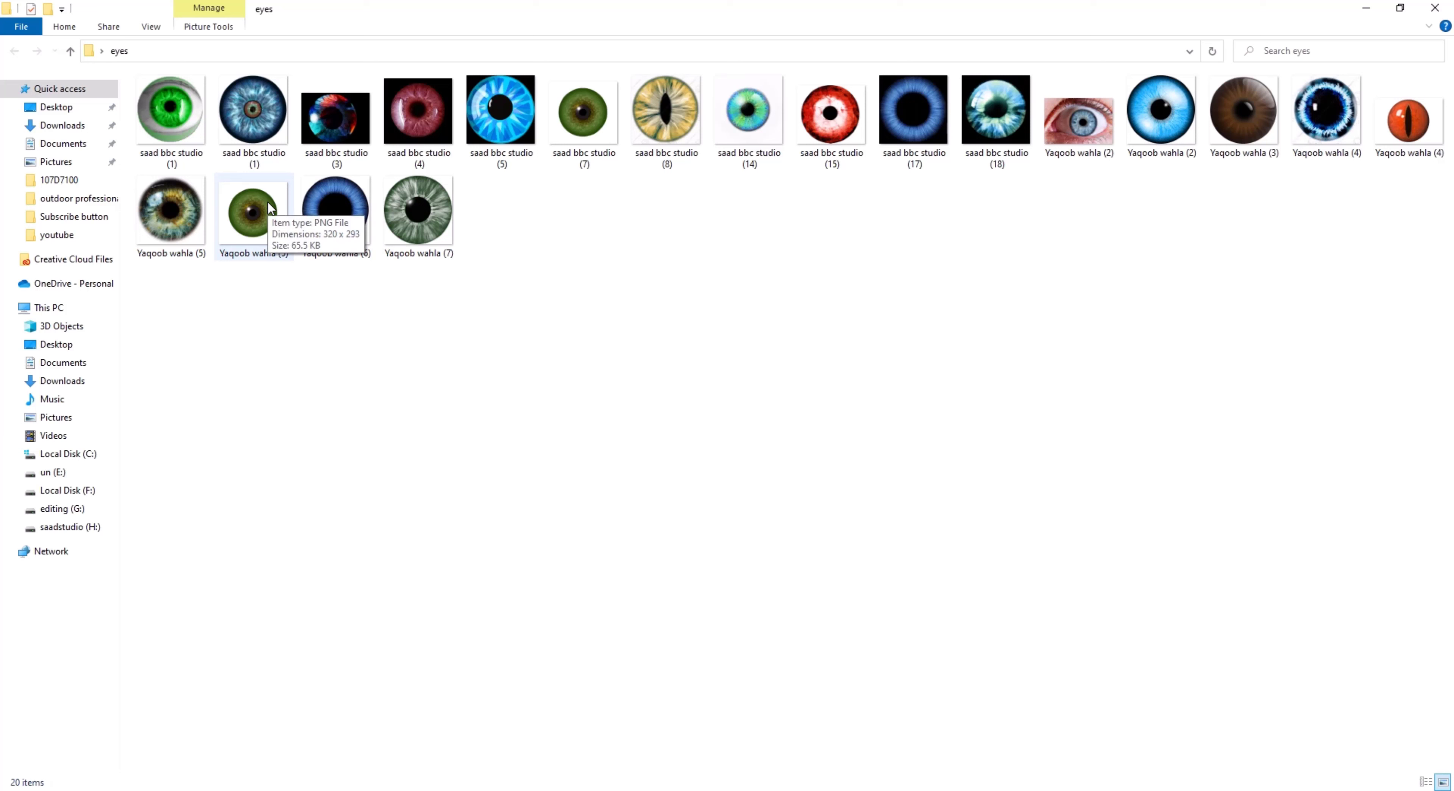
pyautogui.click(170, 212)
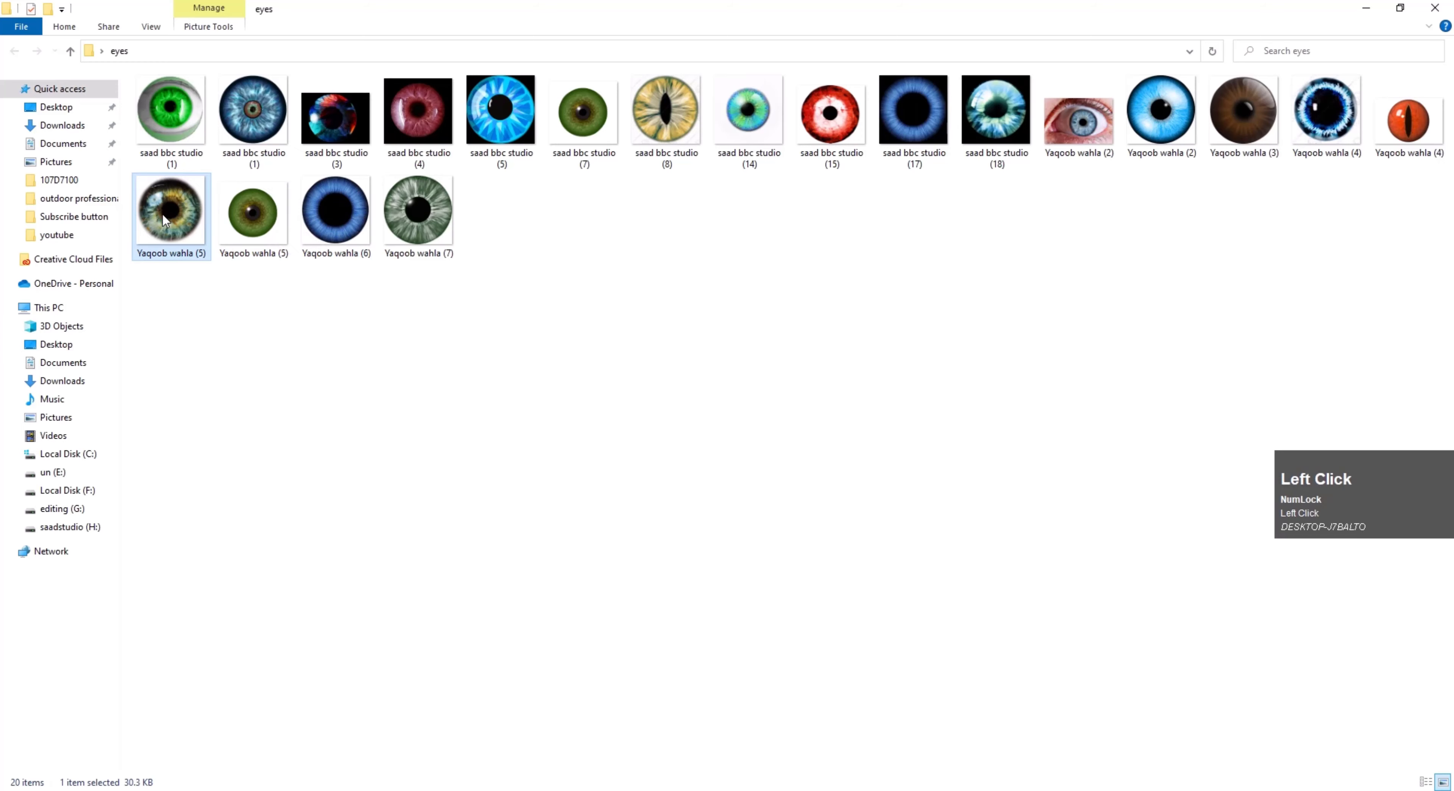
pyautogui.click(1436, 8)
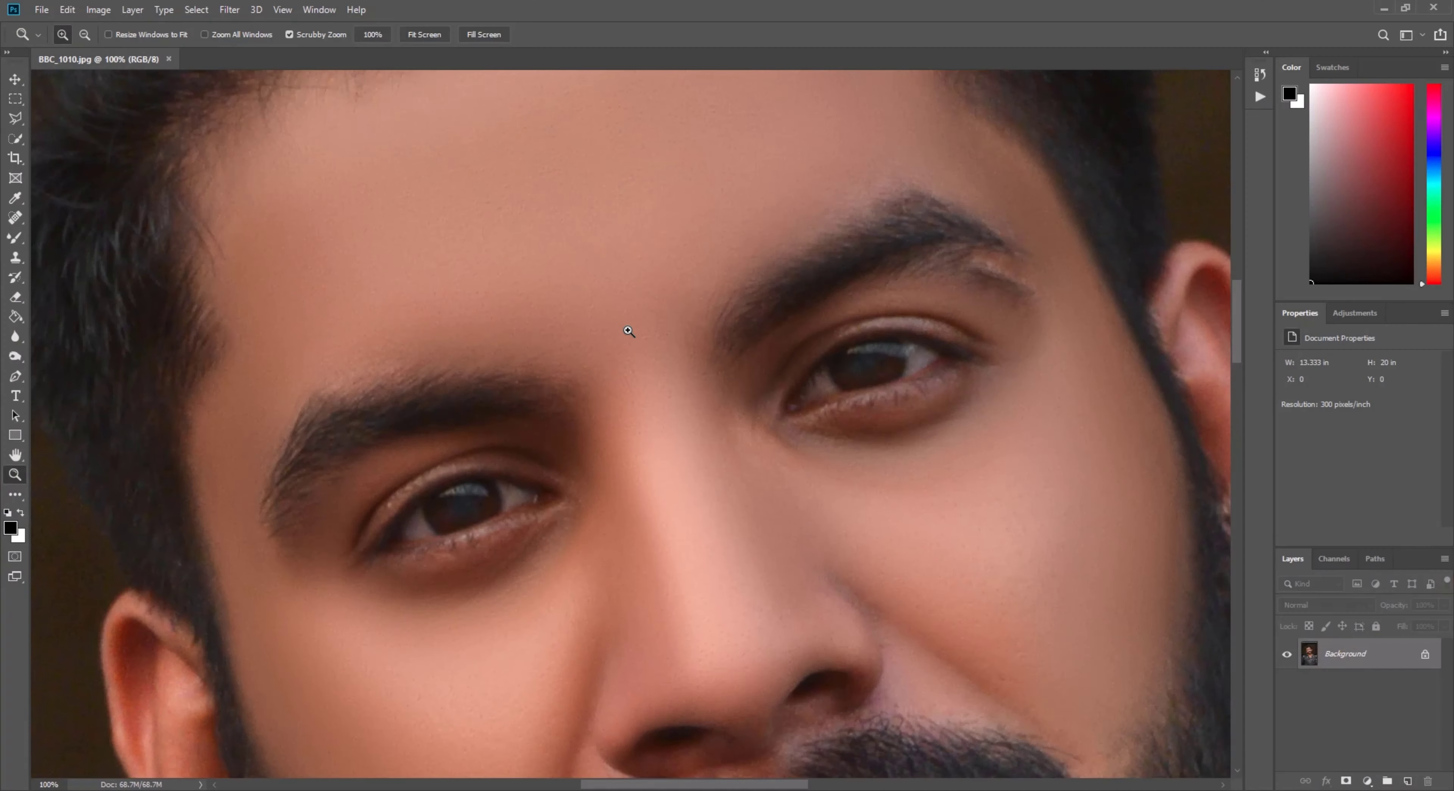
# Add a new empty layer above the Background of the portrait
pyautogui.click(472, 497)
pyautogui.scroll(-1, 472, 495)
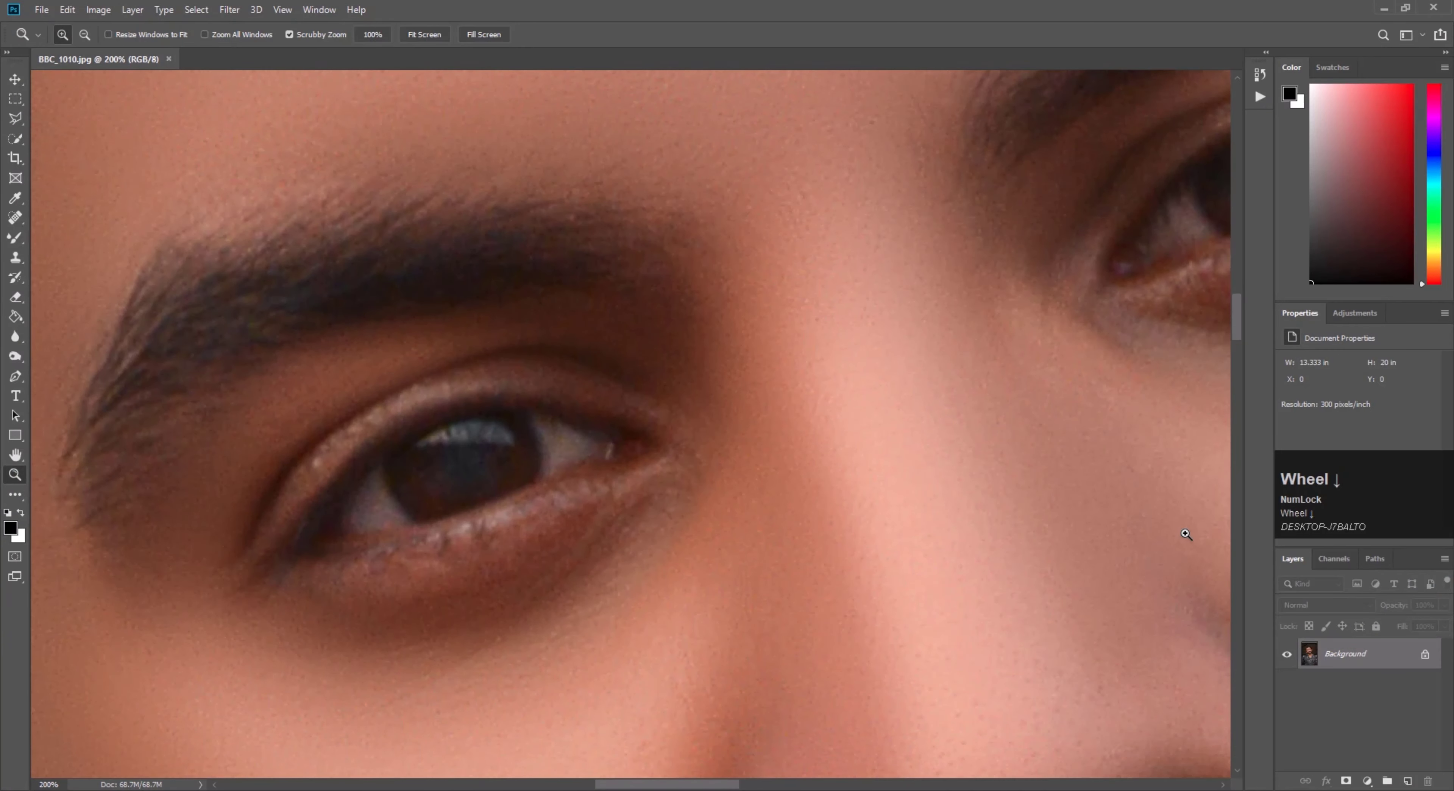
pyautogui.click(1408, 781)
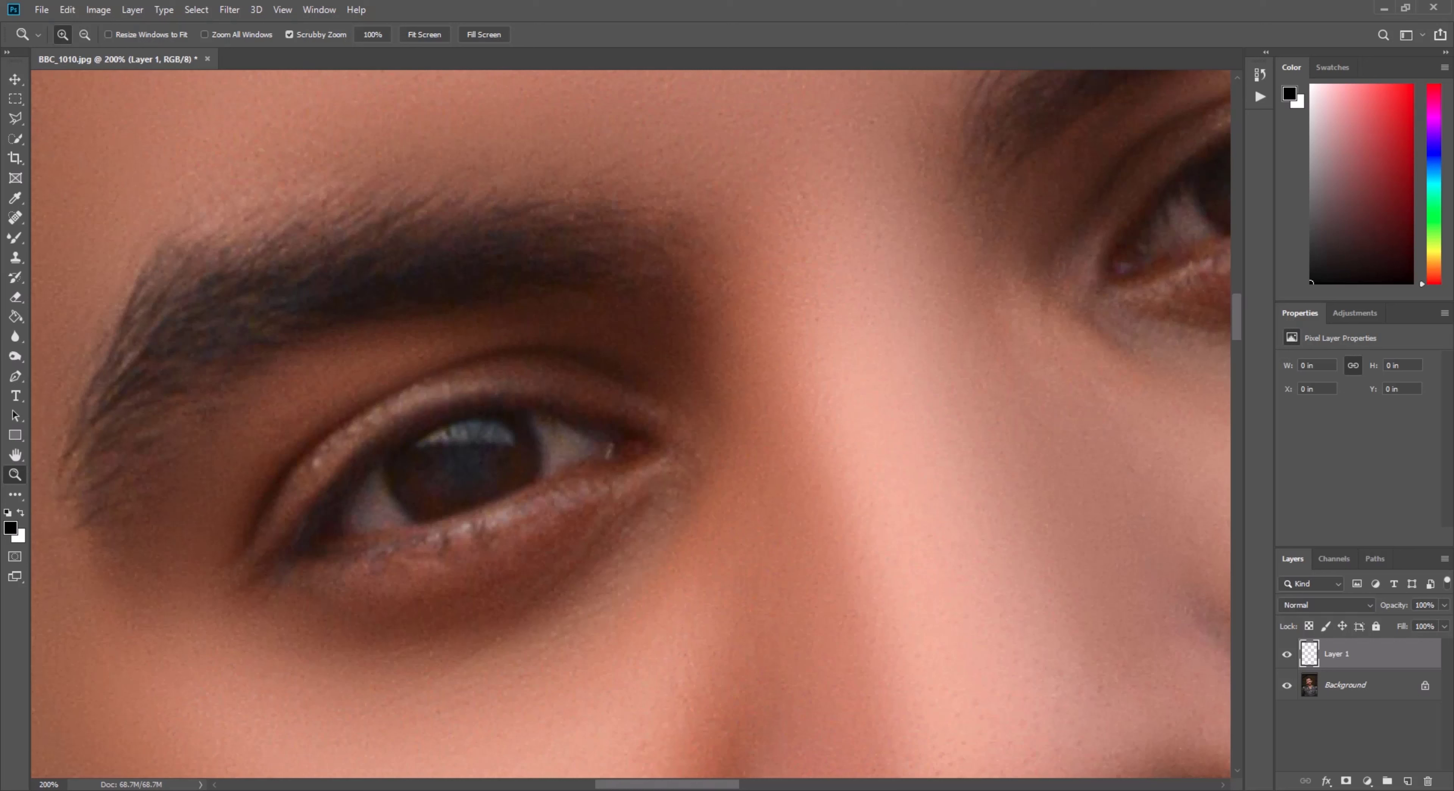
# With the Dodge Tool active, duplicate the Background layer and delete the empty Layer 1
pyautogui.rightClick(28, 357)
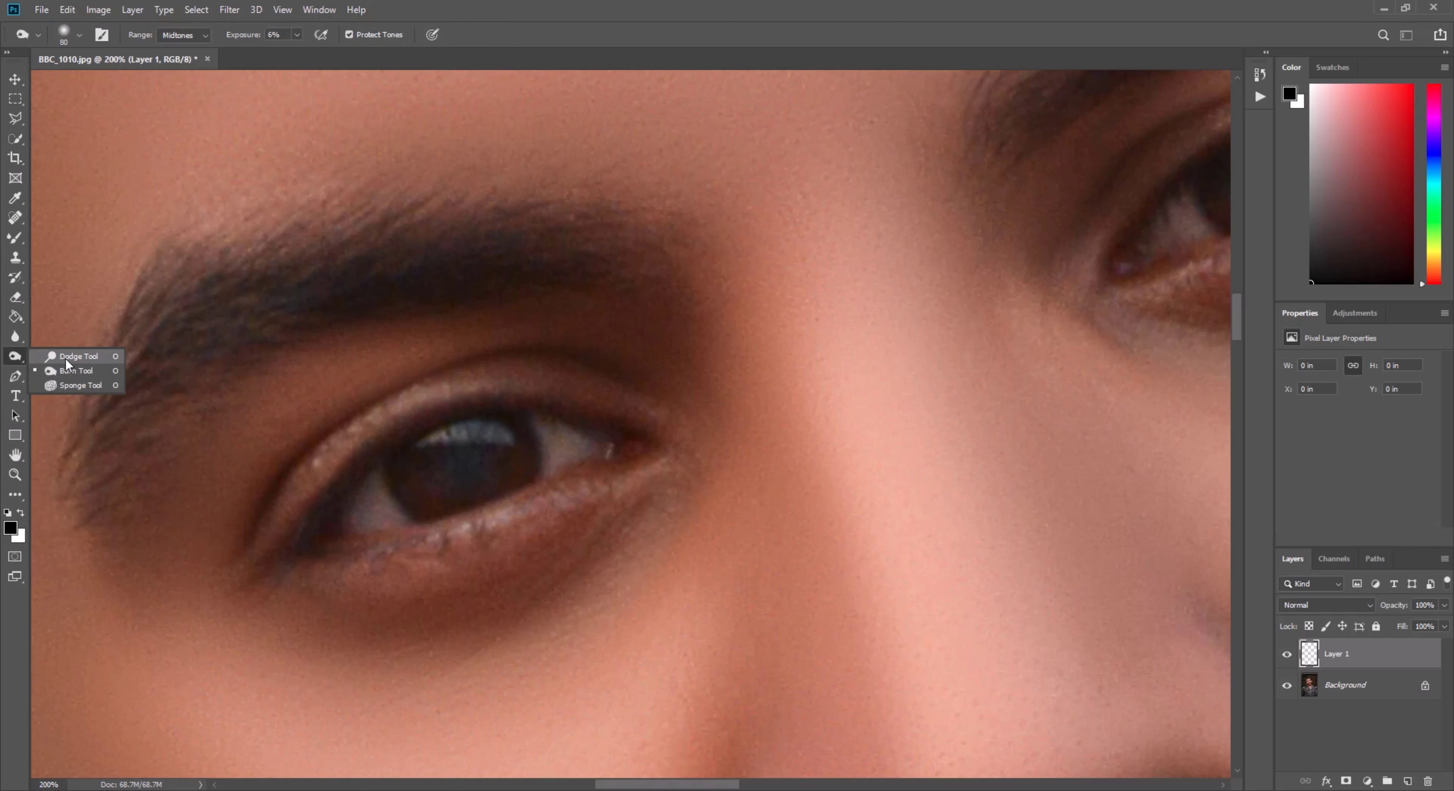
pyautogui.click(65, 358)
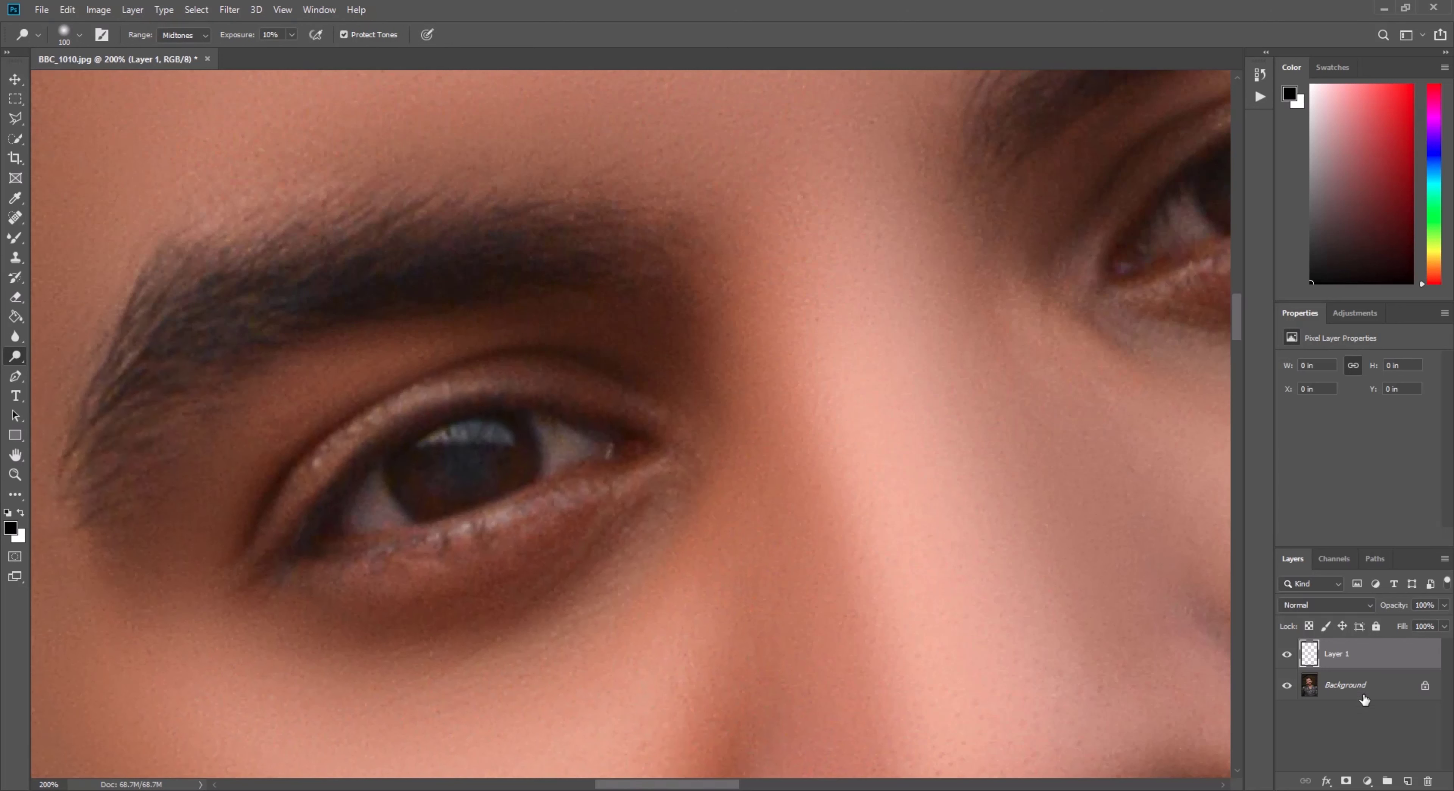
pyautogui.moveTo(1351, 694); pyautogui.dragTo(1404, 782)
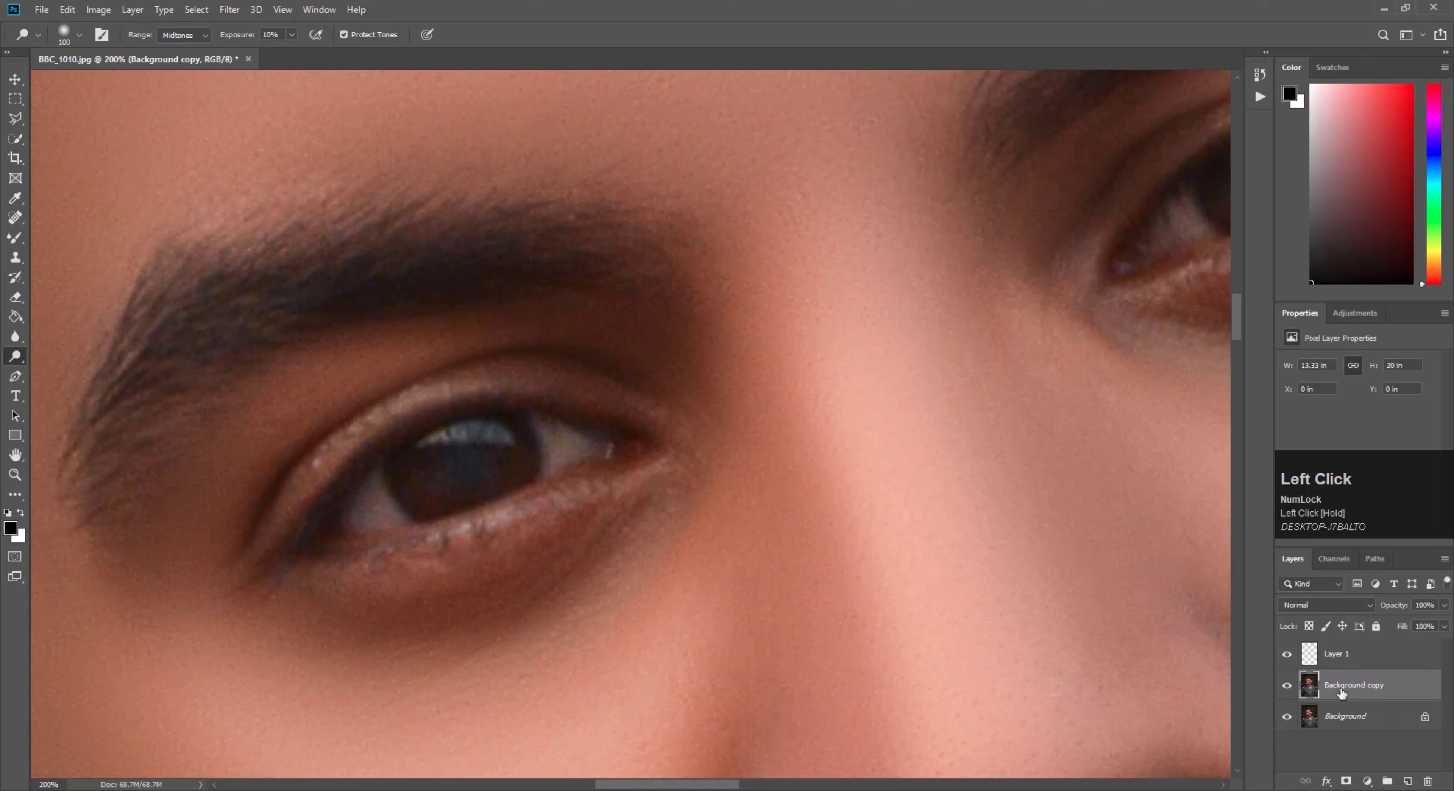
pyautogui.click(1350, 655)
pyautogui.moveTo(1350, 655); pyautogui.dragTo(1428, 782)
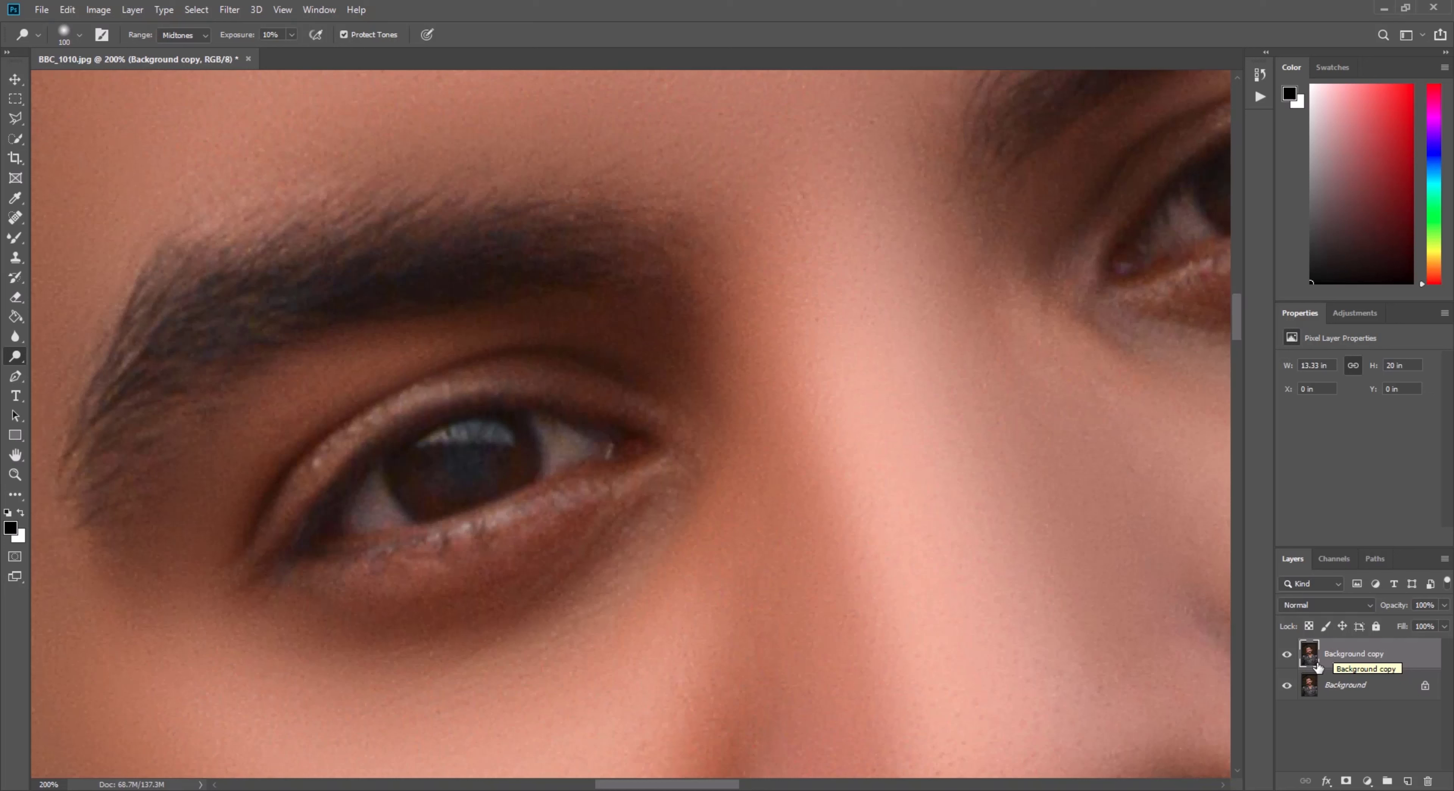
# Set the Dodge Tool's range to Shadows and its exposure to 59%
pyautogui.click(197, 34)
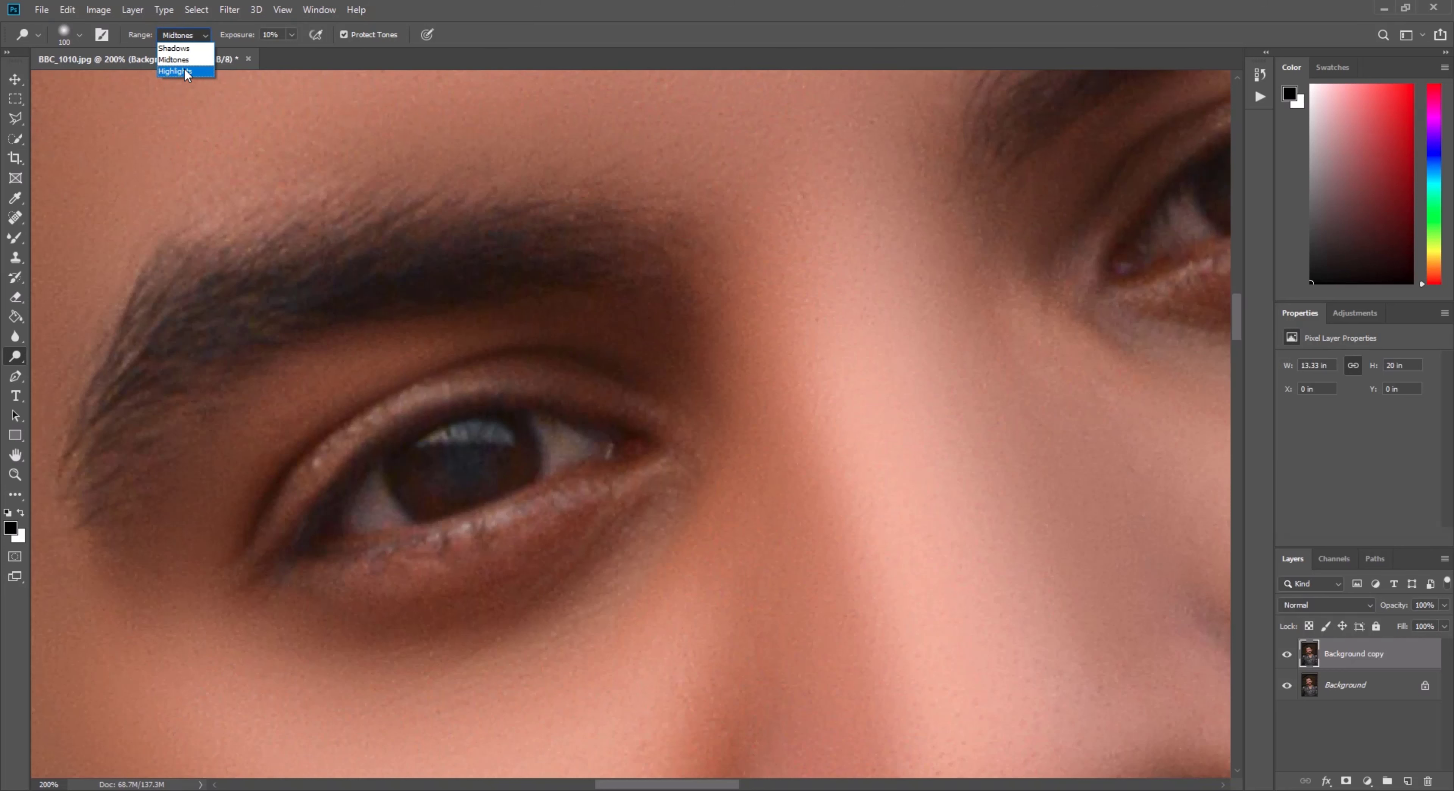
pyautogui.click(177, 48)
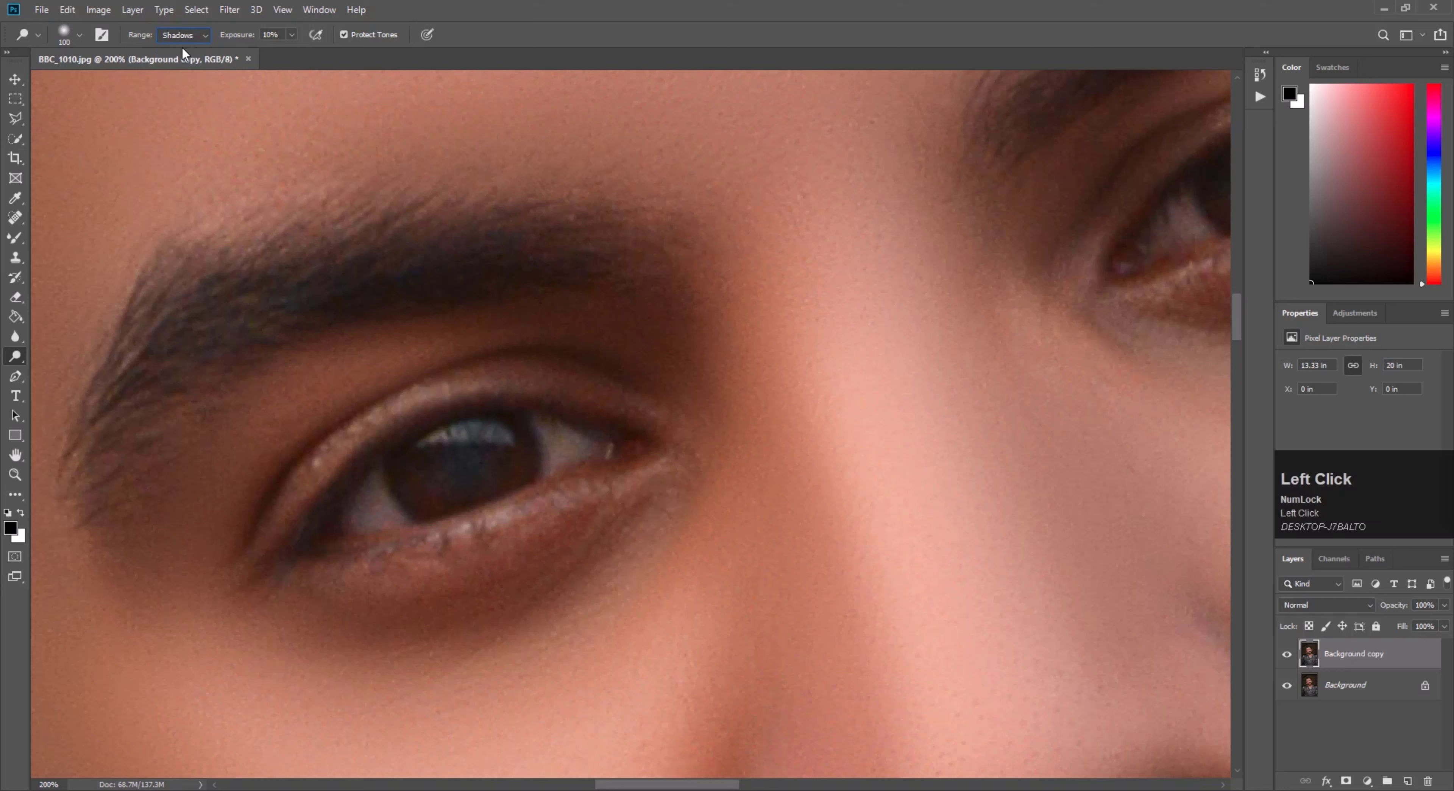
pyautogui.moveTo(290, 37); pyautogui.dragTo(307, 53)
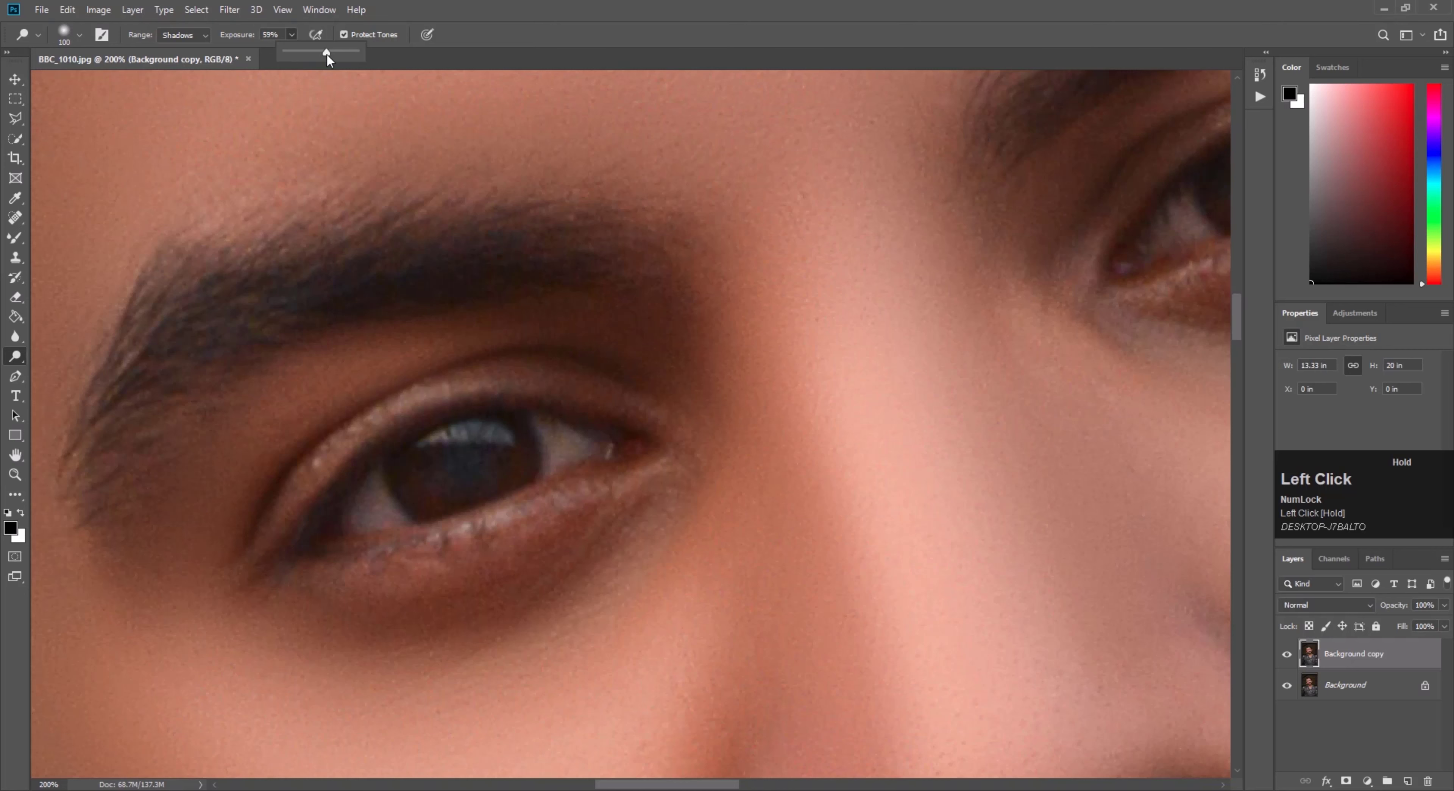
pyautogui.moveTo(327, 53); pyautogui.dragTo(327, 54)
# Prepare for close-up work on the man's right eye with the Dodge Tool at 55% exposure in the Shadows range
pyautogui.click(16, 475)
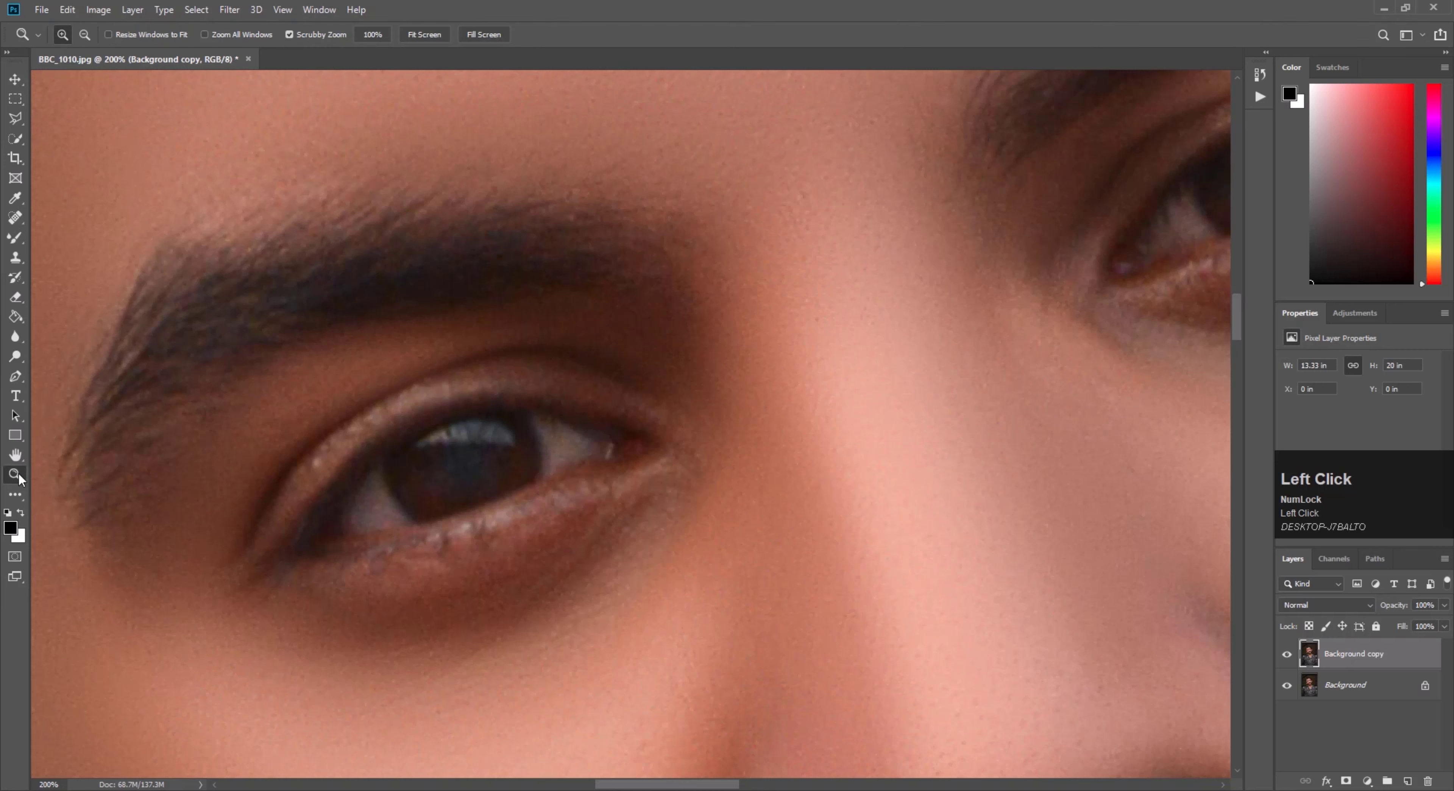
pyautogui.click(484, 461)
pyautogui.scroll(-2, 477, 446)
pyautogui.scroll(1, 486, 434)
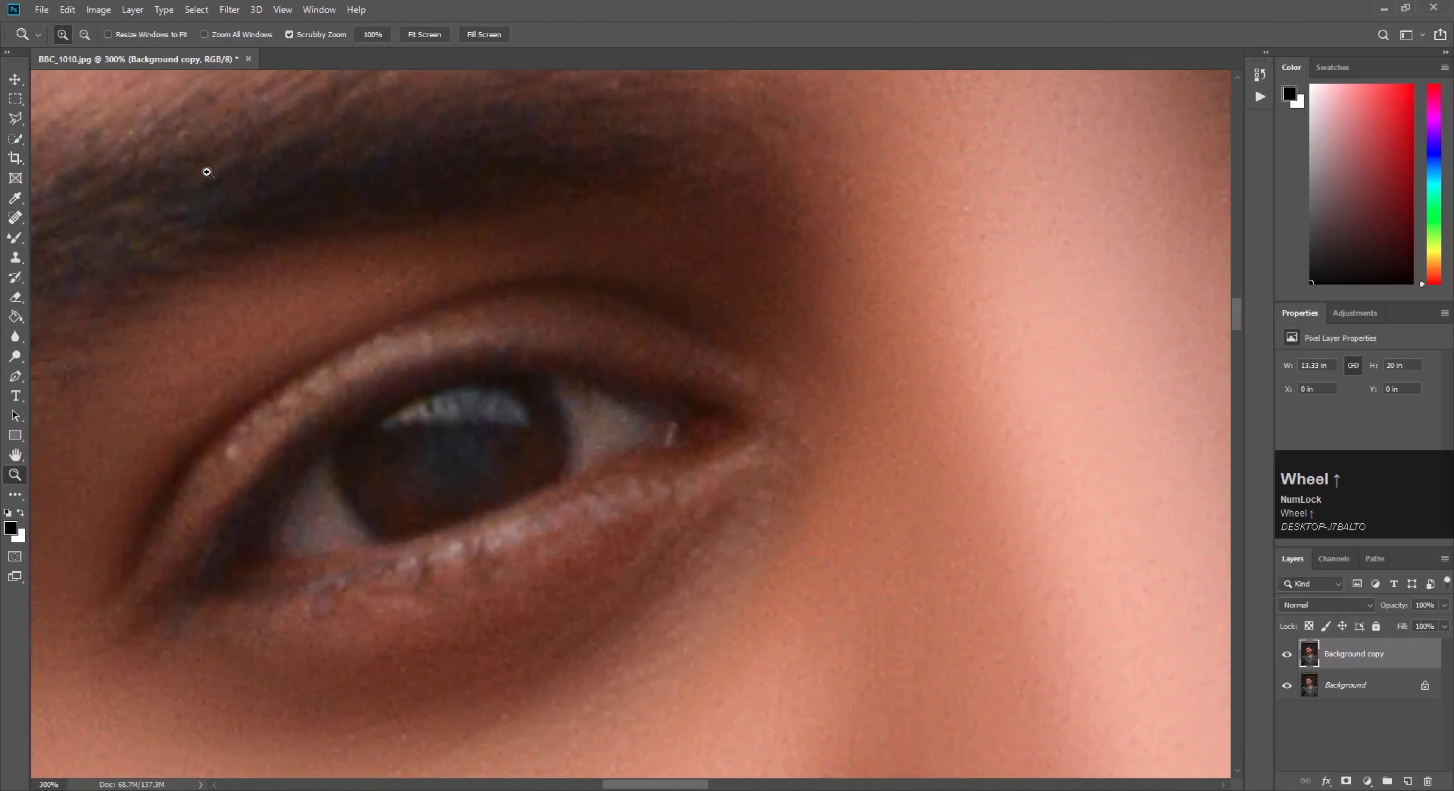
pyautogui.click(15, 357)
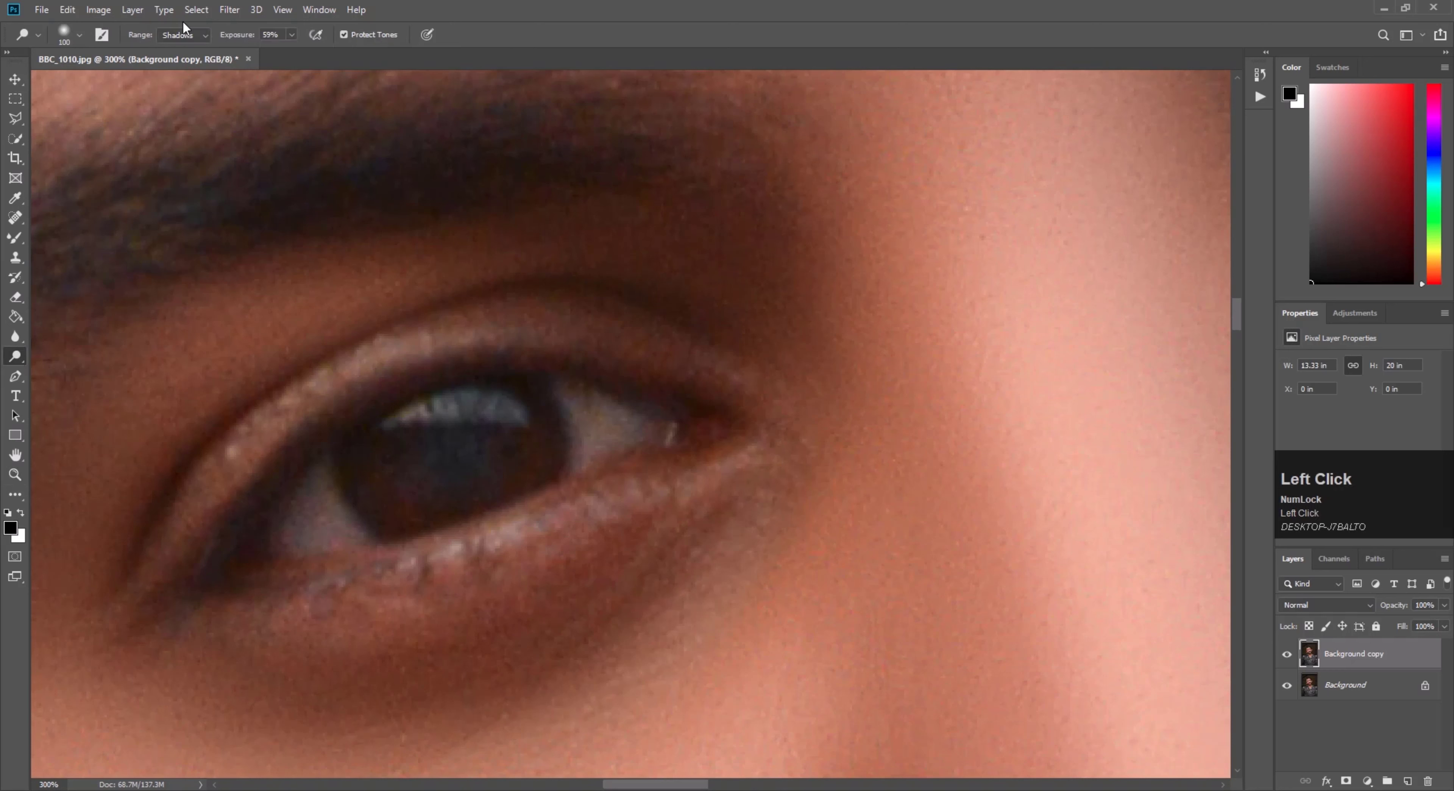
pyautogui.click(202, 36)
pyautogui.moveTo(294, 50); pyautogui.dragTo(325, 54)
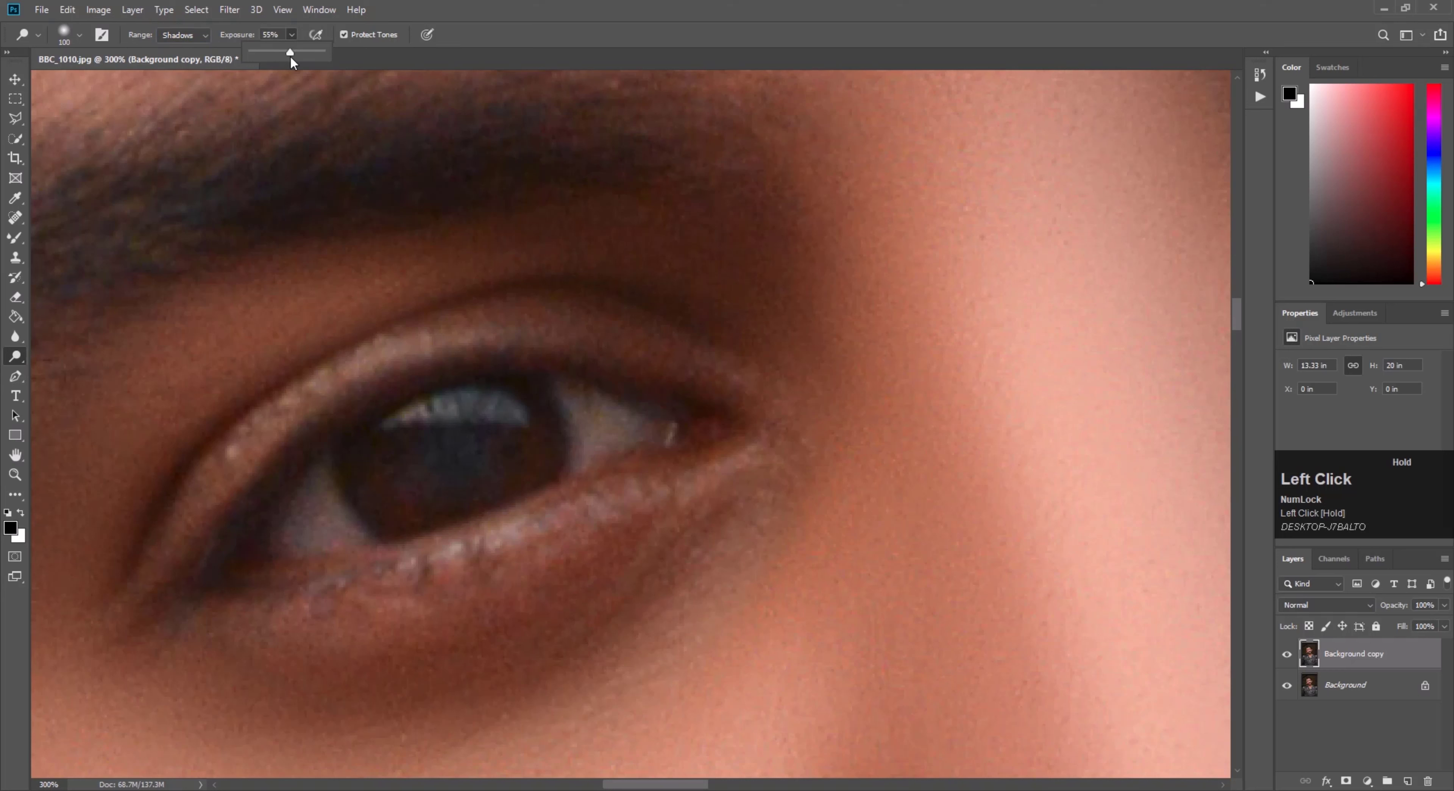
pyautogui.moveTo(290, 56); pyautogui.dragTo(290, 56)
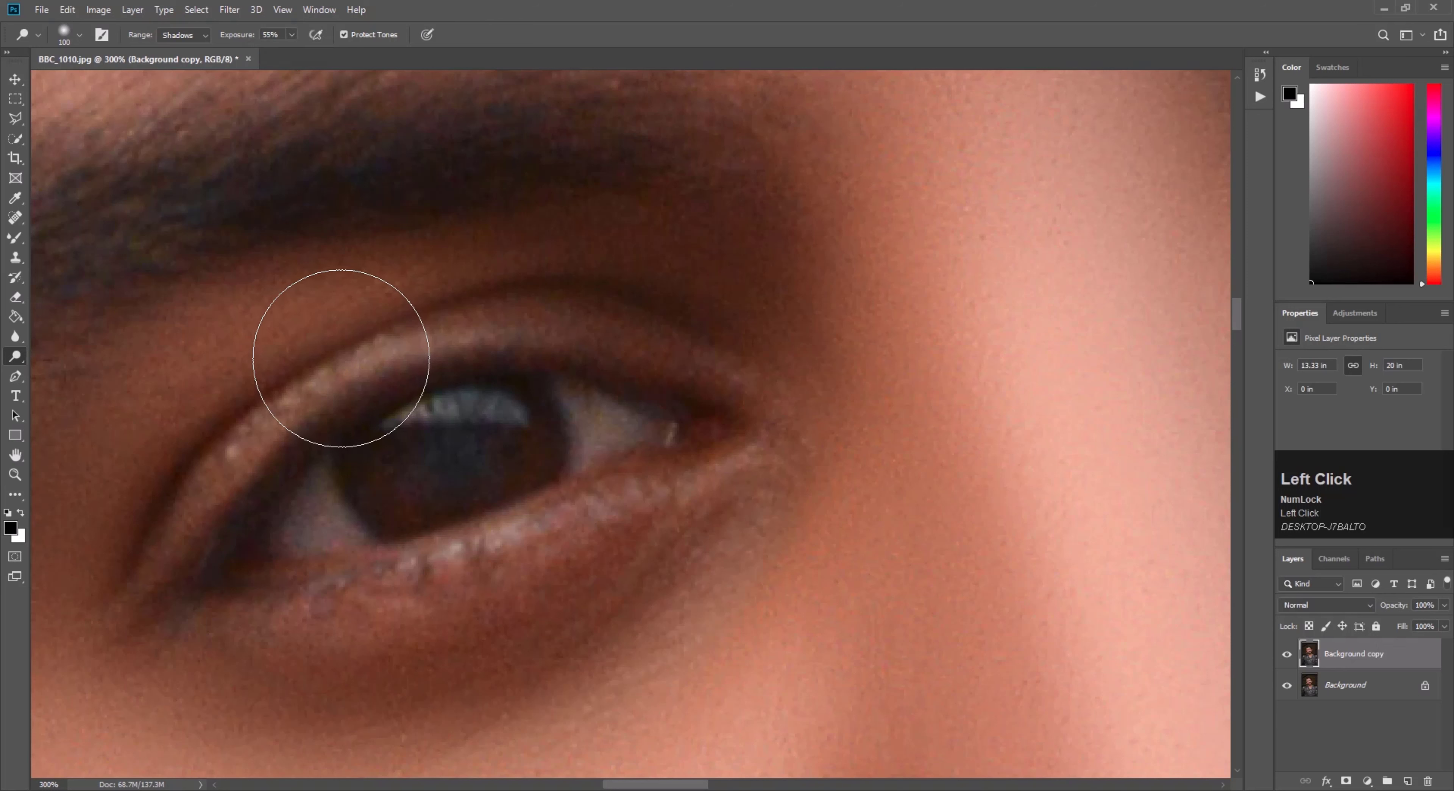
# Shrink the Dodge brush and lighten the iris and the white of the man's right eye on the Background copy layer
pyautogui.press('[')
pyautogui.press('[')
pyautogui.press('[')
pyautogui.press('[')
pyautogui.press('[')
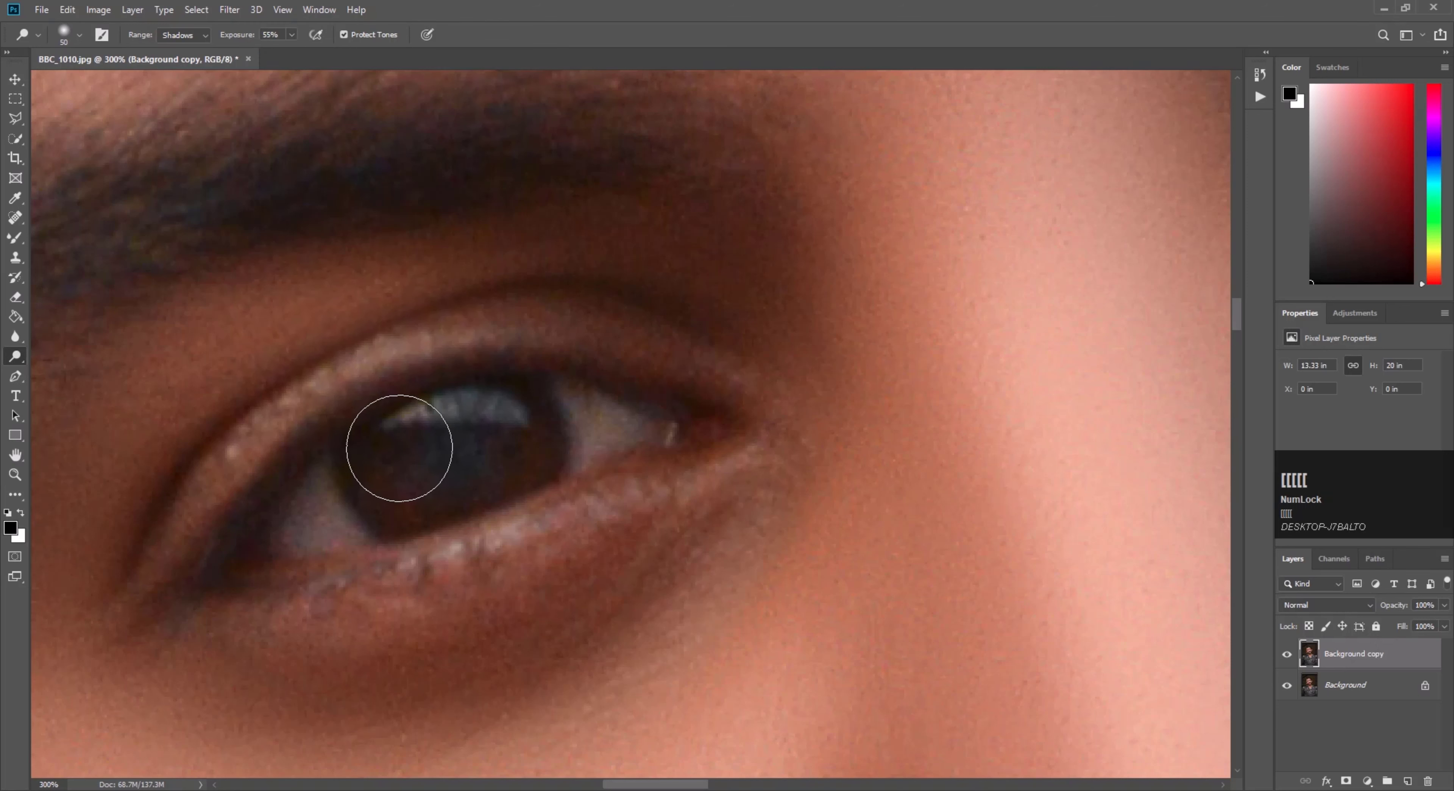
pyautogui.press('[')
pyautogui.press('[')
pyautogui.press('[')
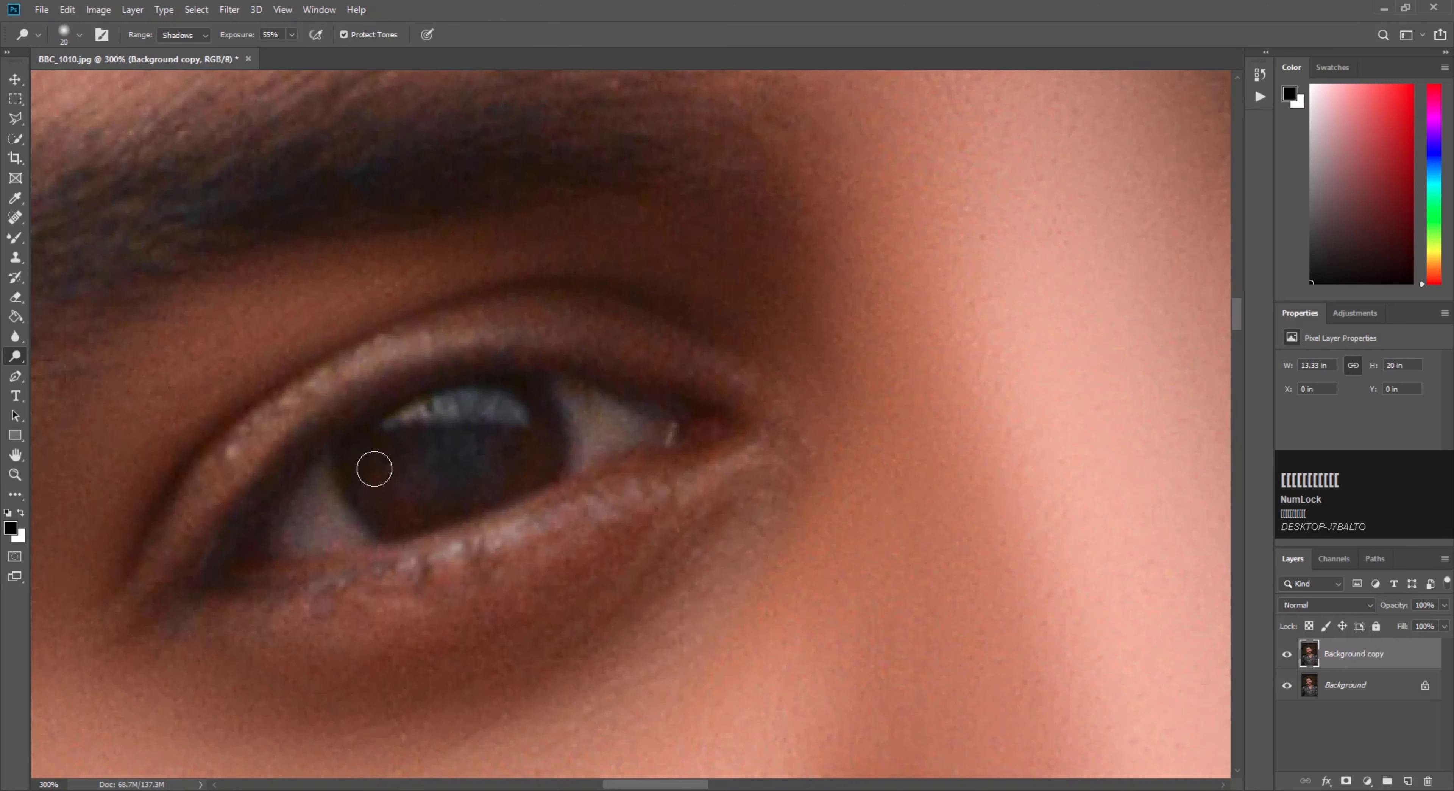
pyautogui.press('[')
pyautogui.press(']')
pyautogui.press('[')
pyautogui.moveTo(513, 402)
pyautogui.mouseDown()
pyautogui.moveTo(525, 459)
pyautogui.moveTo(463, 508)
pyautogui.moveTo(402, 501)
pyautogui.moveTo(367, 446)
pyautogui.moveTo(390, 493)
pyautogui.moveTo(435, 510)
pyautogui.moveTo(488, 492)
pyautogui.moveTo(529, 453)
pyautogui.moveTo(517, 402)
pyautogui.moveTo(510, 480)
pyautogui.moveTo(405, 511)
pyautogui.moveTo(370, 479)
pyautogui.moveTo(364, 448)
pyautogui.moveTo(372, 486)
pyautogui.moveTo(416, 514)
pyautogui.moveTo(471, 505)
pyautogui.moveTo(526, 471)
pyautogui.moveTo(516, 395)
pyautogui.moveTo(528, 450)
pyautogui.moveTo(498, 492)
pyautogui.moveTo(442, 507)
pyautogui.moveTo(389, 491)
pyautogui.moveTo(364, 461)
pyautogui.moveTo(388, 497)
pyautogui.moveTo(445, 507)
pyautogui.moveTo(516, 483)
pyautogui.moveTo(583, 411)
pyautogui.mouseUp()
pyautogui.press(']')
pyautogui.press(']')
pyautogui.moveTo(345, 490)
pyautogui.mouseDown()
pyautogui.moveTo(332, 478)
pyautogui.moveTo(912, 423)
pyautogui.moveTo(679, 330)
pyautogui.moveTo(510, 477)
pyautogui.mouseUp()
# Dodge a bright ring along the lower iris of the man's left eye, starting with a 10-pixel brush
pyautogui.press('space')
pyautogui.press('[')
pyautogui.press('[')
pyautogui.press('[')
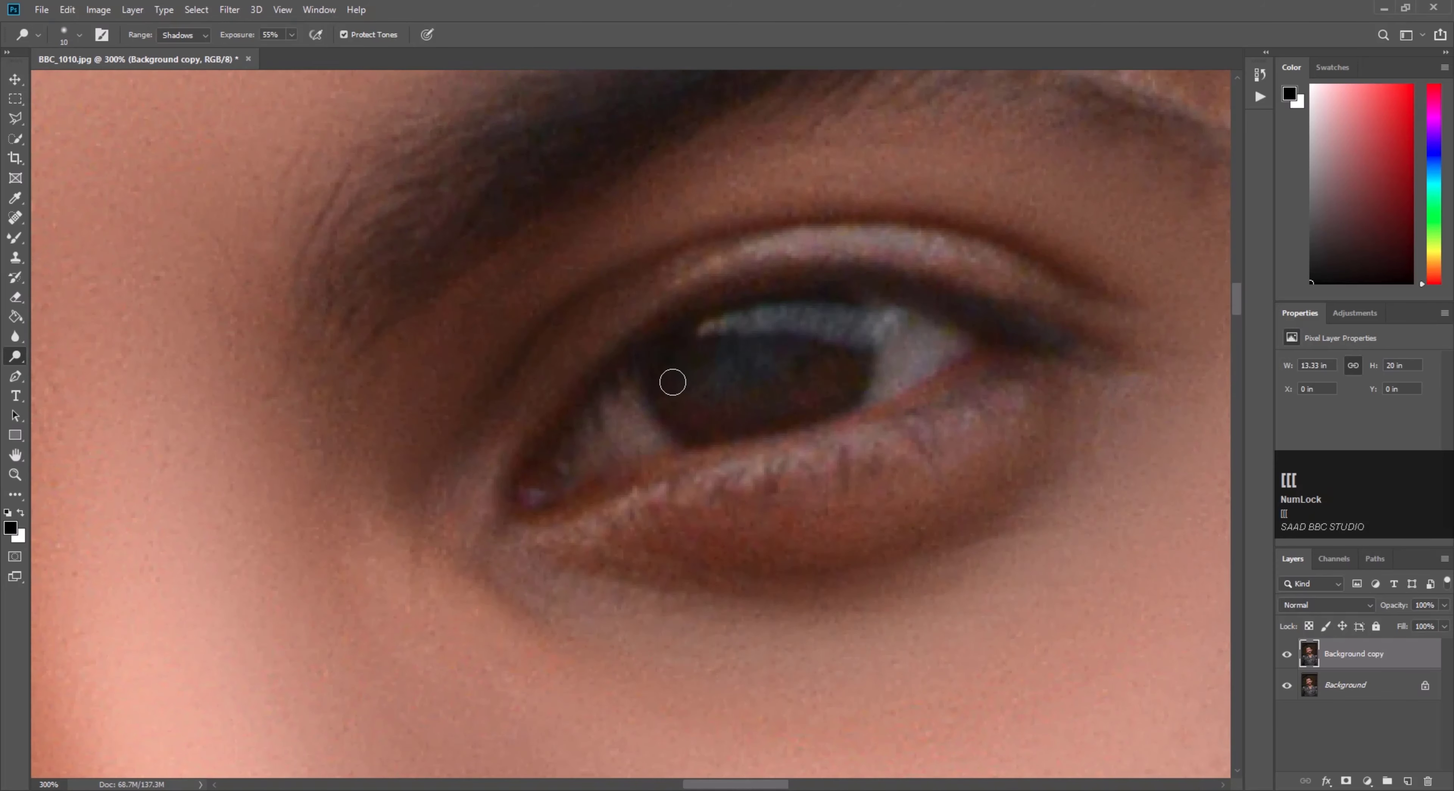
pyautogui.moveTo(667, 361)
pyautogui.mouseDown()
pyautogui.moveTo(729, 417)
pyautogui.moveTo(828, 366)
pyautogui.mouseUp()
pyautogui.press(']')
pyautogui.moveTo(837, 314)
pyautogui.mouseDown()
pyautogui.moveTo(833, 368)
pyautogui.moveTo(783, 407)
pyautogui.moveTo(696, 418)
pyautogui.moveTo(665, 373)
pyautogui.moveTo(680, 399)
pyautogui.moveTo(825, 395)
pyautogui.moveTo(830, 328)
pyautogui.moveTo(833, 353)
pyautogui.moveTo(788, 415)
pyautogui.moveTo(684, 408)
pyautogui.moveTo(660, 363)
pyautogui.moveTo(760, 410)
pyautogui.moveTo(826, 374)
pyautogui.moveTo(827, 334)
pyautogui.moveTo(807, 398)
pyautogui.moveTo(728, 416)
pyautogui.moveTo(675, 394)
pyautogui.mouseUp()
# Lighten the white of the man's left eye on both sides of the iris with a 25-pixel Dodge brush
pyautogui.press(']')
pyautogui.press(']')
pyautogui.moveTo(915, 335); pyautogui.dragTo(938, 316)
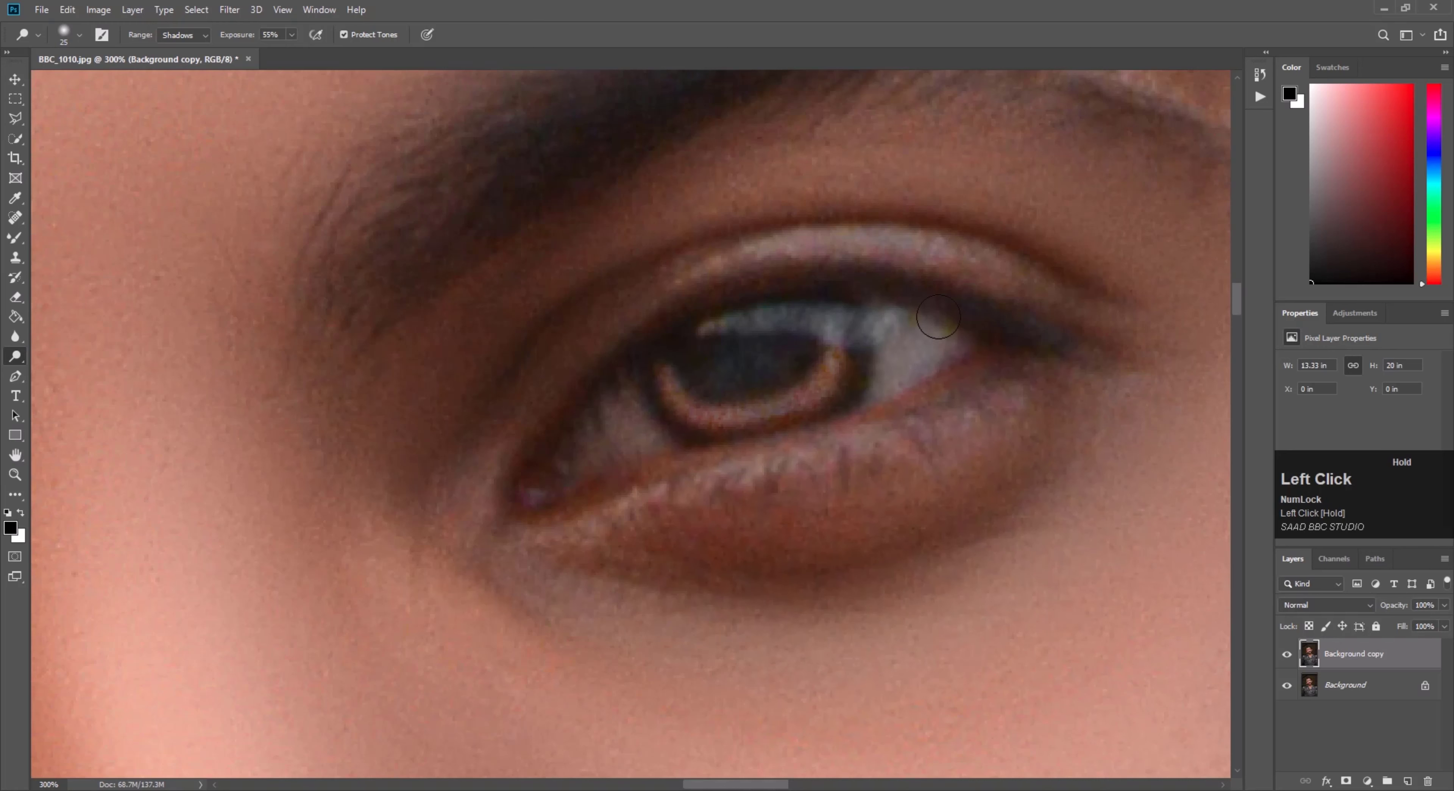
pyautogui.moveTo(639, 435)
pyautogui.mouseDown()
pyautogui.moveTo(640, 402)
pyautogui.moveTo(585, 451)
pyautogui.moveTo(610, 412)
pyautogui.mouseUp()
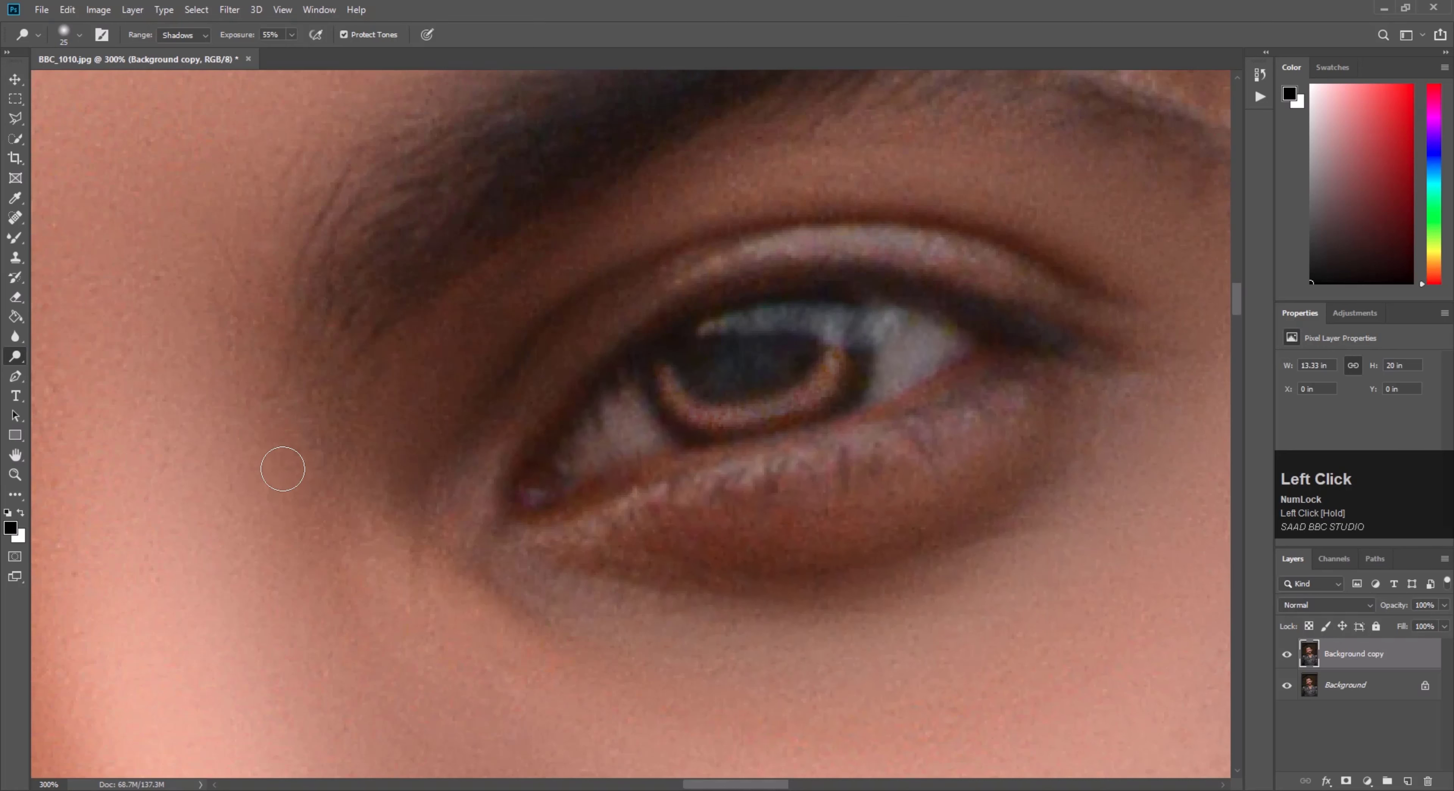
# Compare the face before and after the eye retouch by repeatedly hiding and showing the Background copy layer
pyautogui.click(15, 474)
pyautogui.rightClick(665, 272)
pyautogui.click(687, 286)
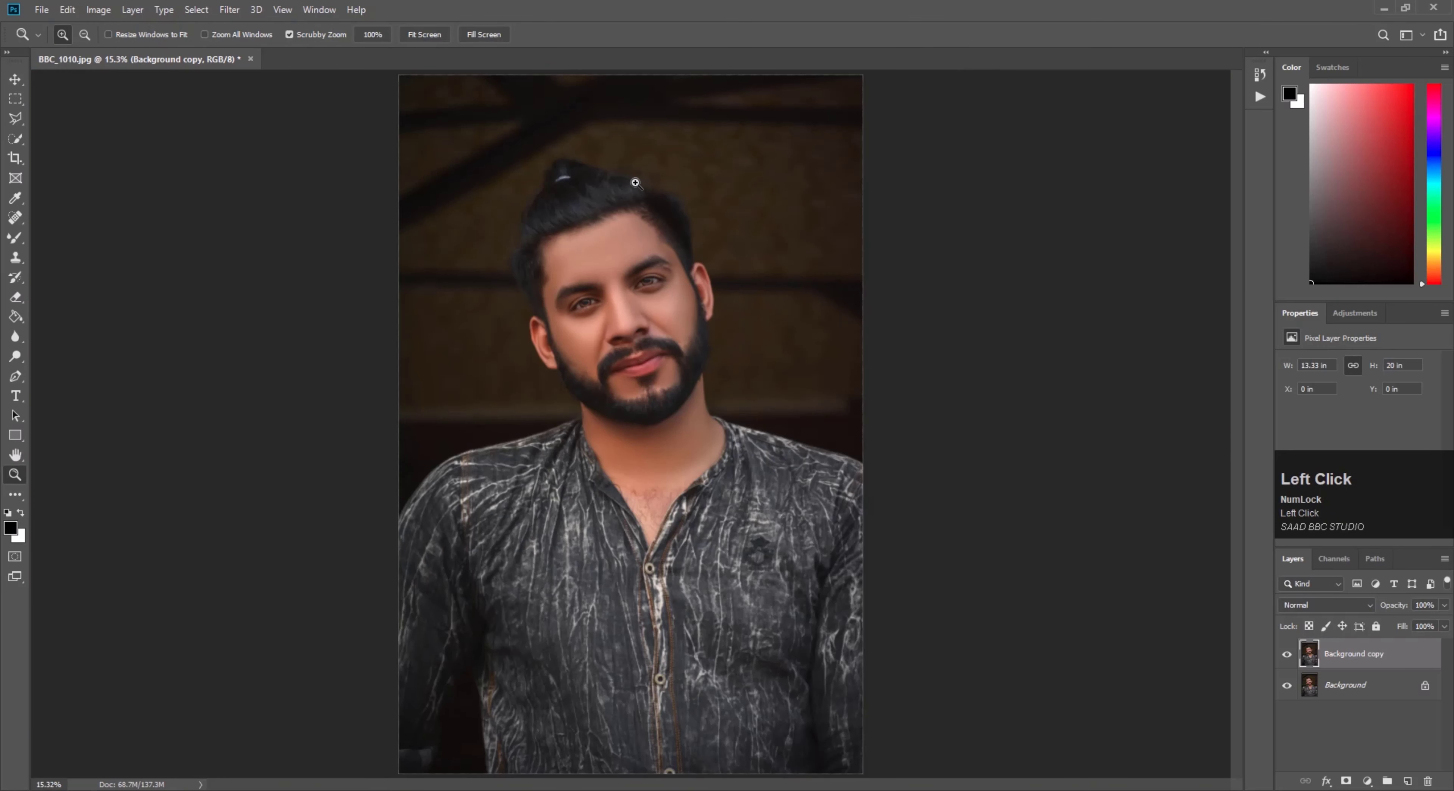
pyautogui.click(616, 260)
pyautogui.click(616, 261)
pyautogui.click(609, 268)
pyautogui.click(545, 256)
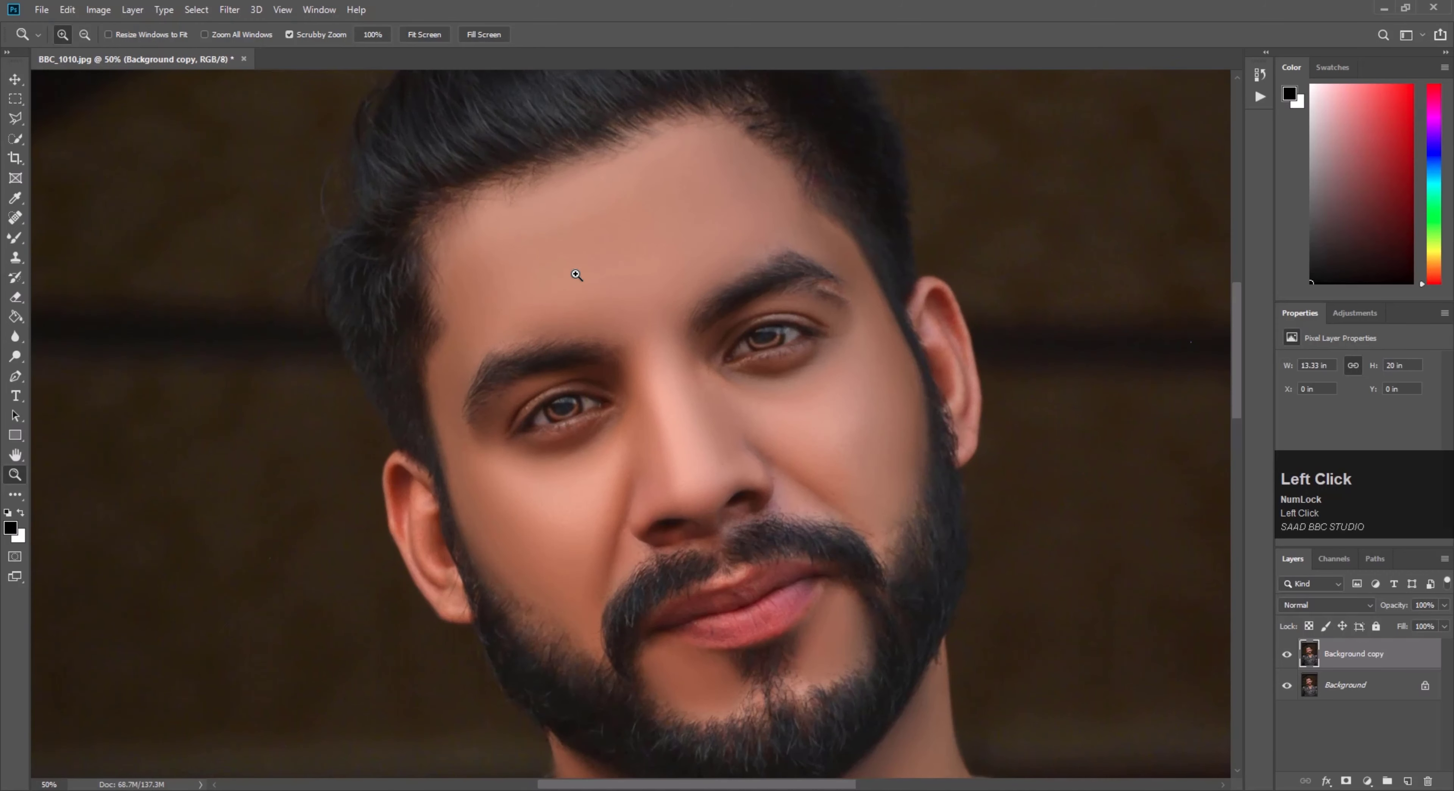
pyautogui.click(1288, 655)
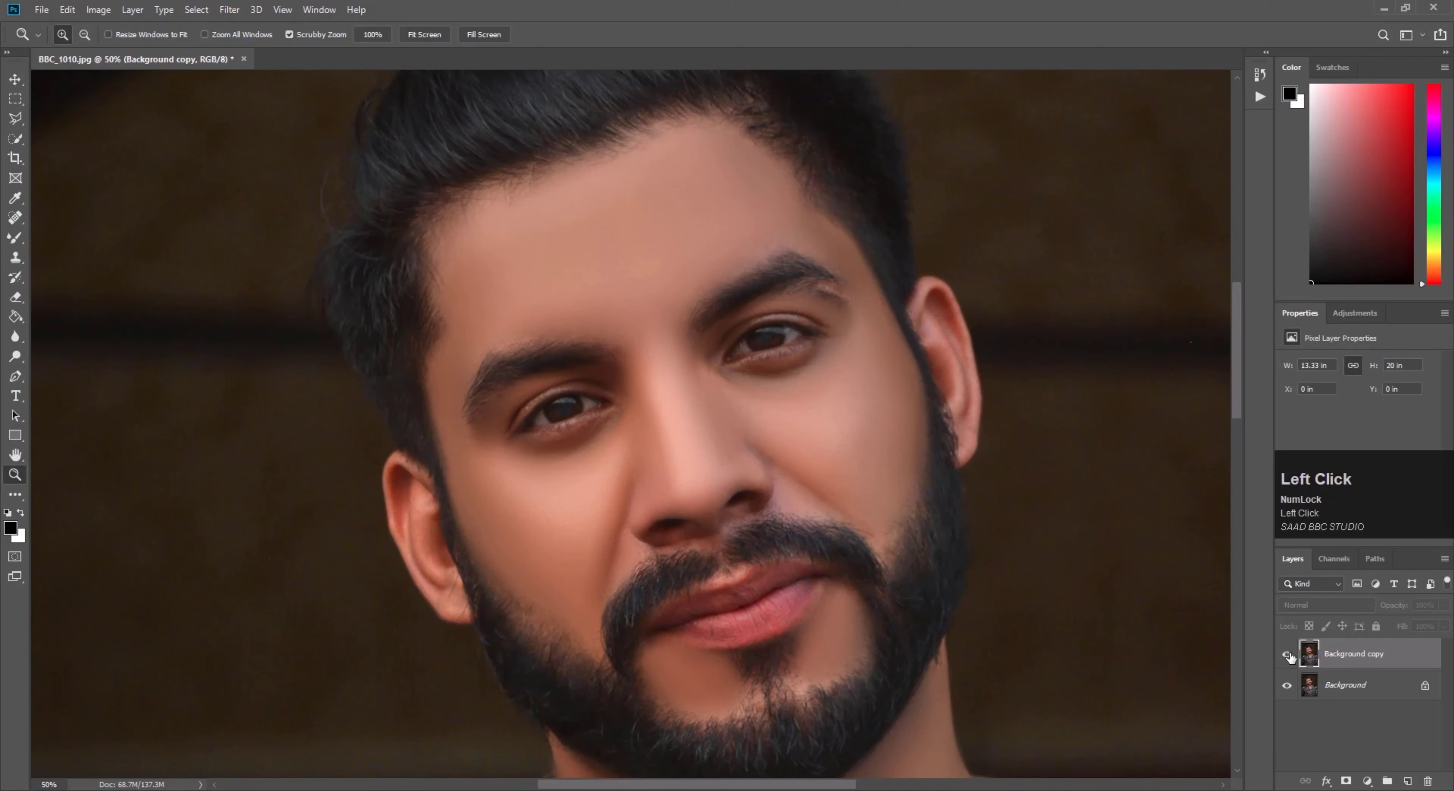
pyautogui.click(1287, 655)
pyautogui.click(1288, 654)
pyautogui.click(1288, 655)
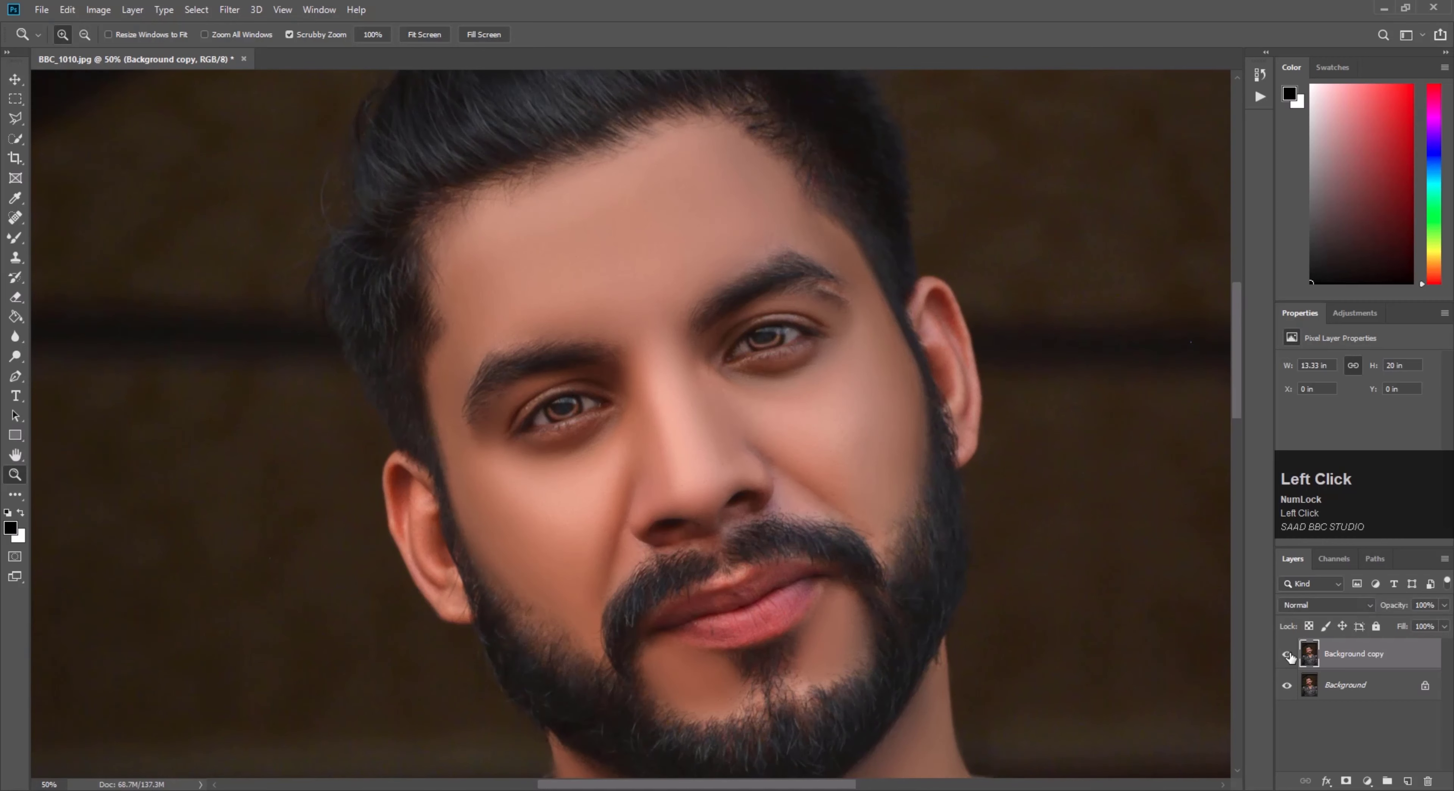
pyautogui.click(1289, 655)
pyautogui.click(1289, 655)
pyautogui.click(1288, 654)
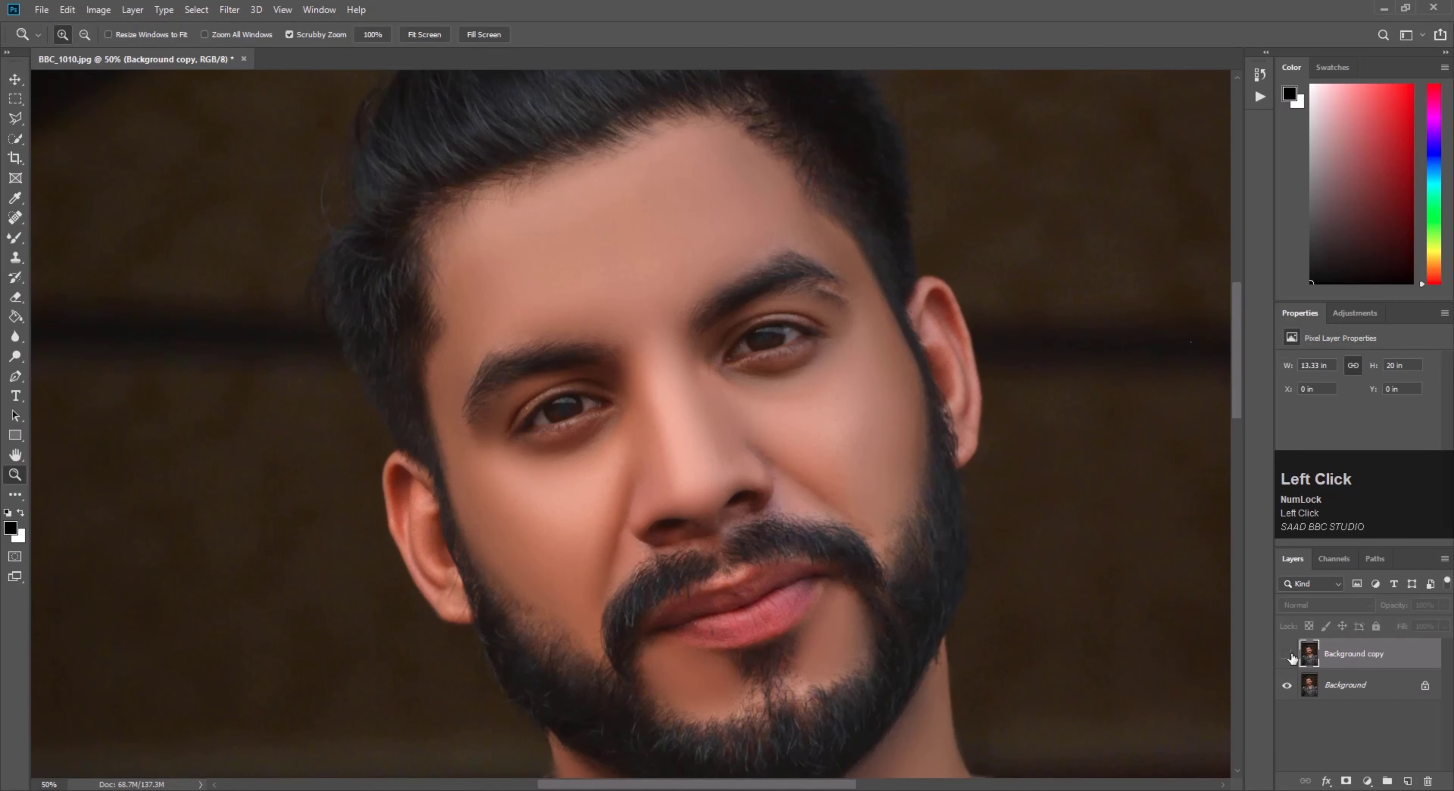
pyautogui.click(1288, 655)
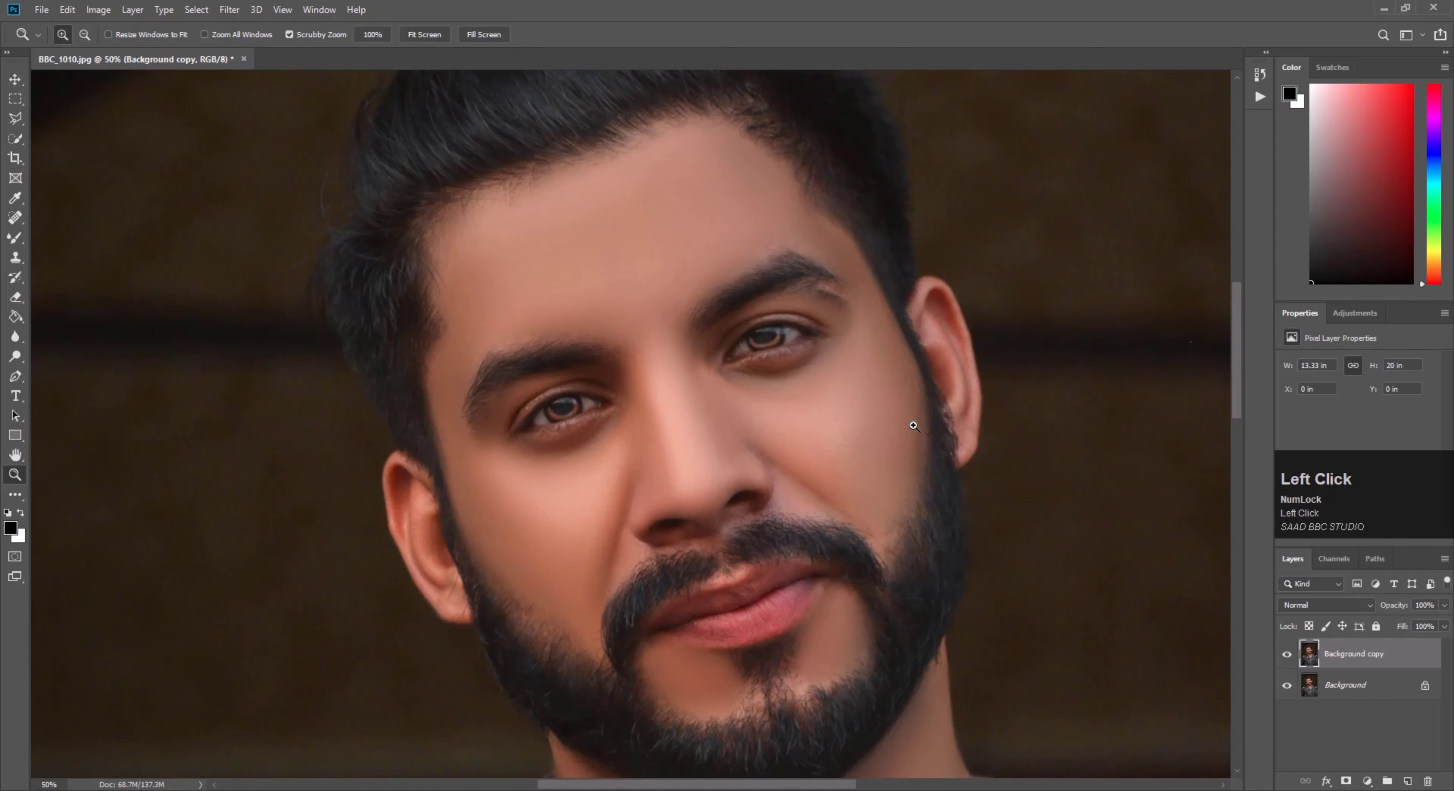
# Inspect the retouched left eye close up, and check both eyes again with the Background copy layer hidden and shown
pyautogui.click(778, 334)
pyautogui.click(777, 328)
pyautogui.click(777, 327)
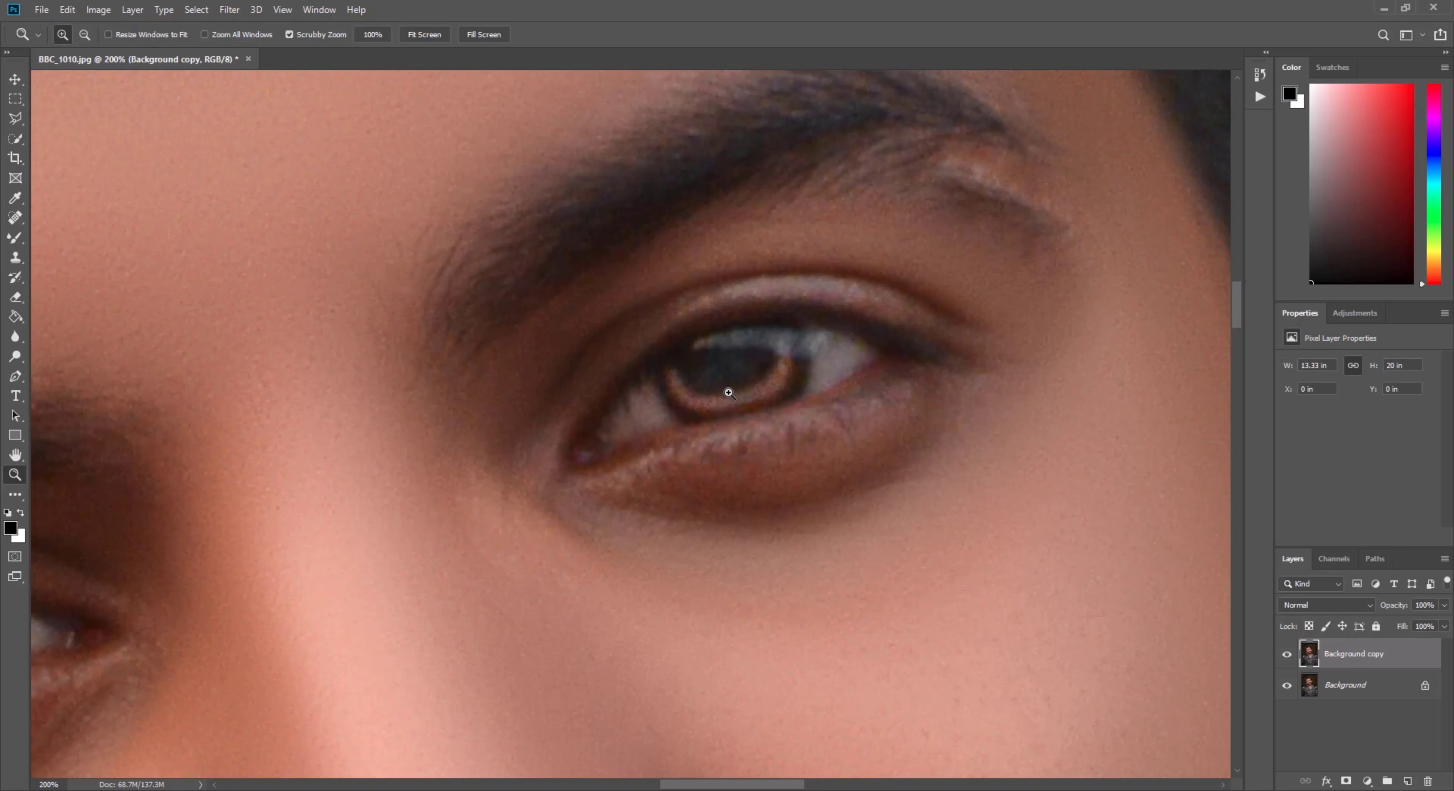
pyautogui.rightClick(675, 376)
pyautogui.click(696, 382)
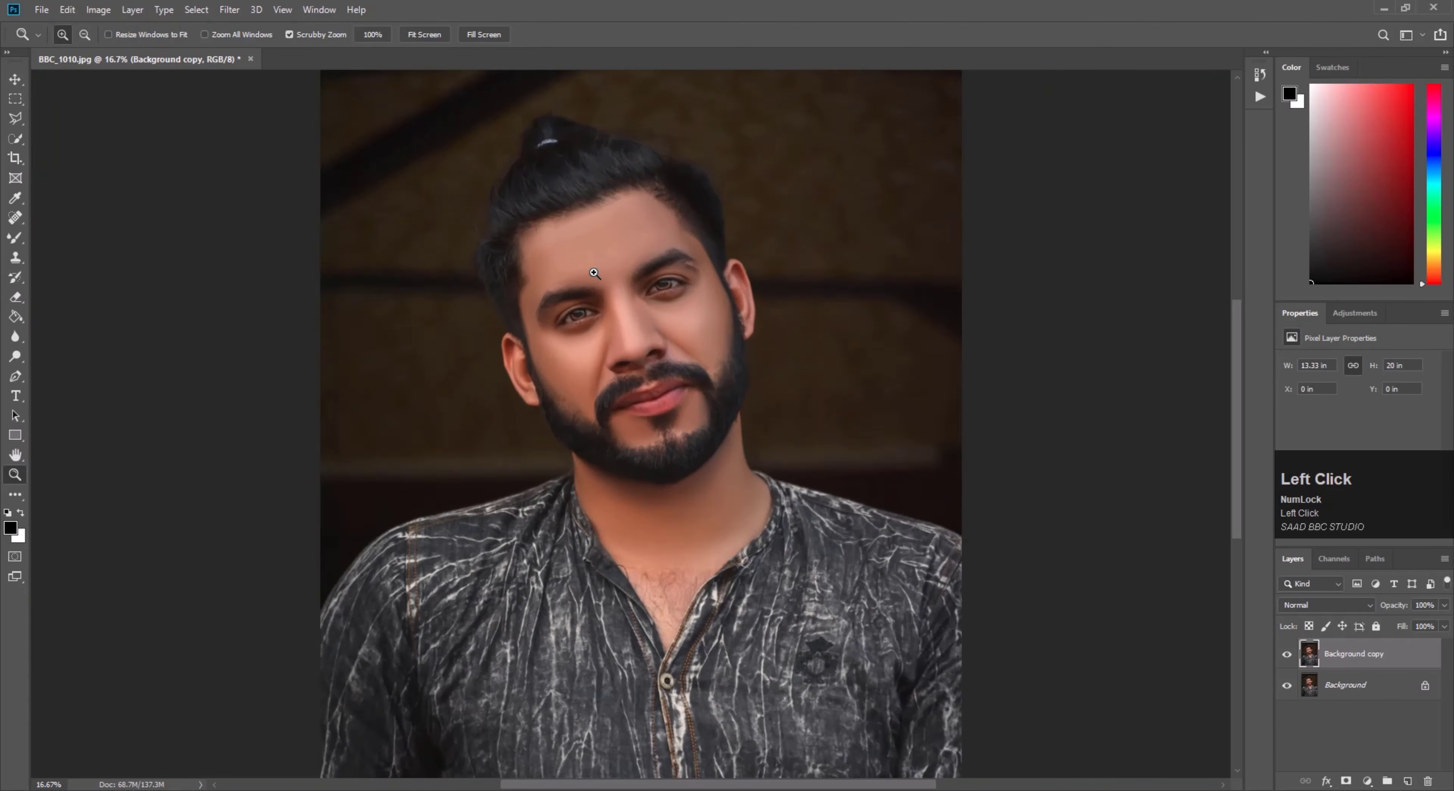
pyautogui.scroll(3, 594, 274)
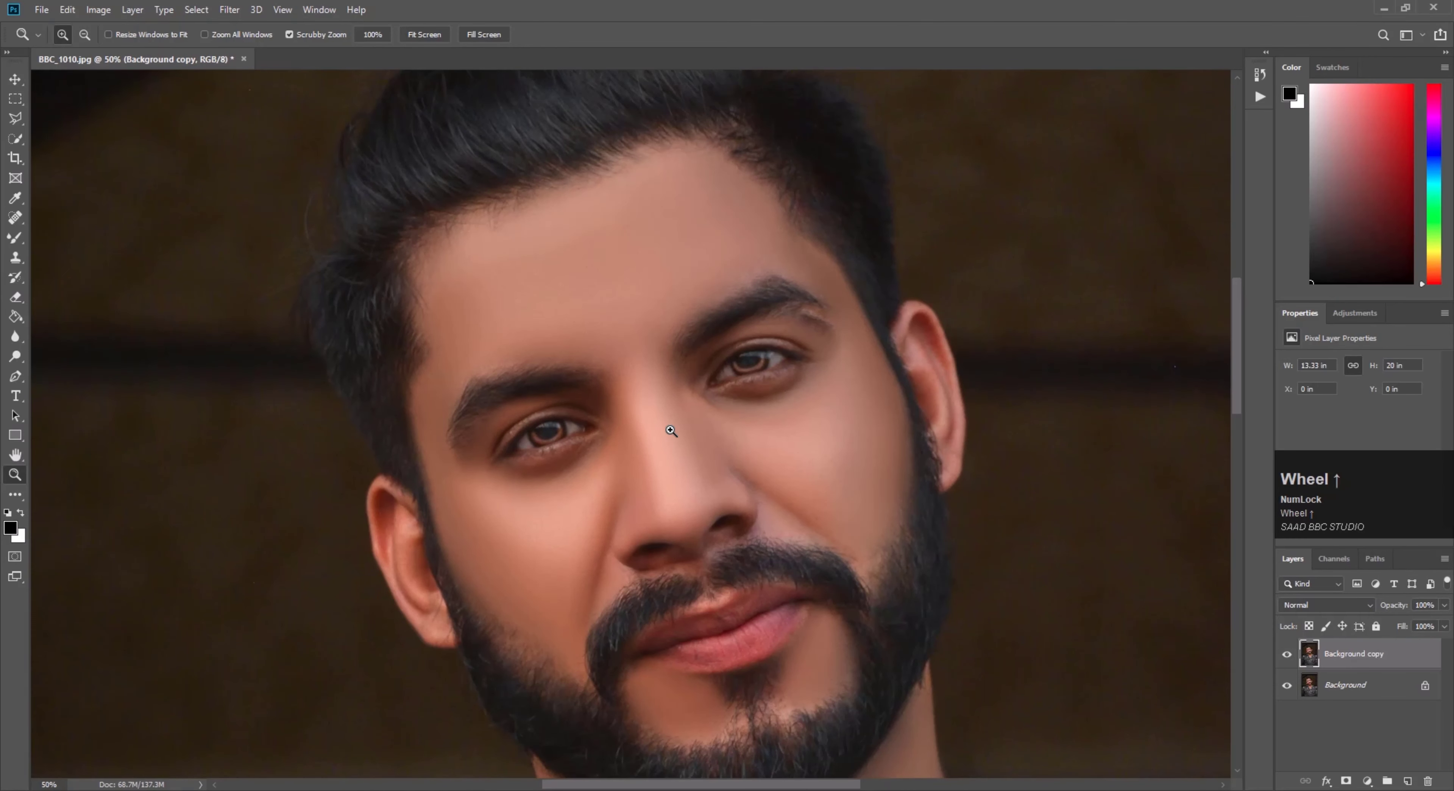
pyautogui.click(1287, 656)
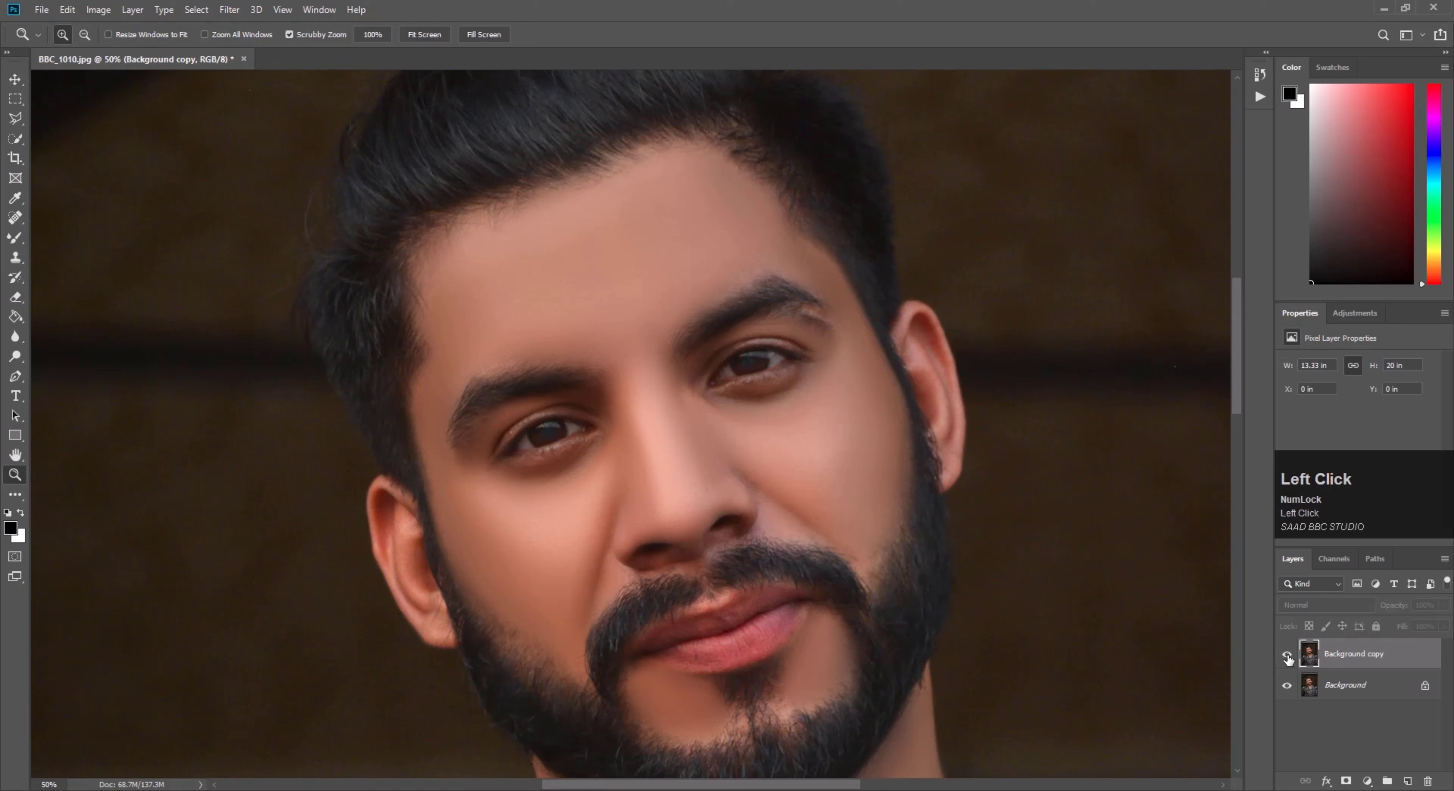
pyautogui.click(1287, 655)
pyautogui.click(1287, 655)
pyautogui.click(1287, 654)
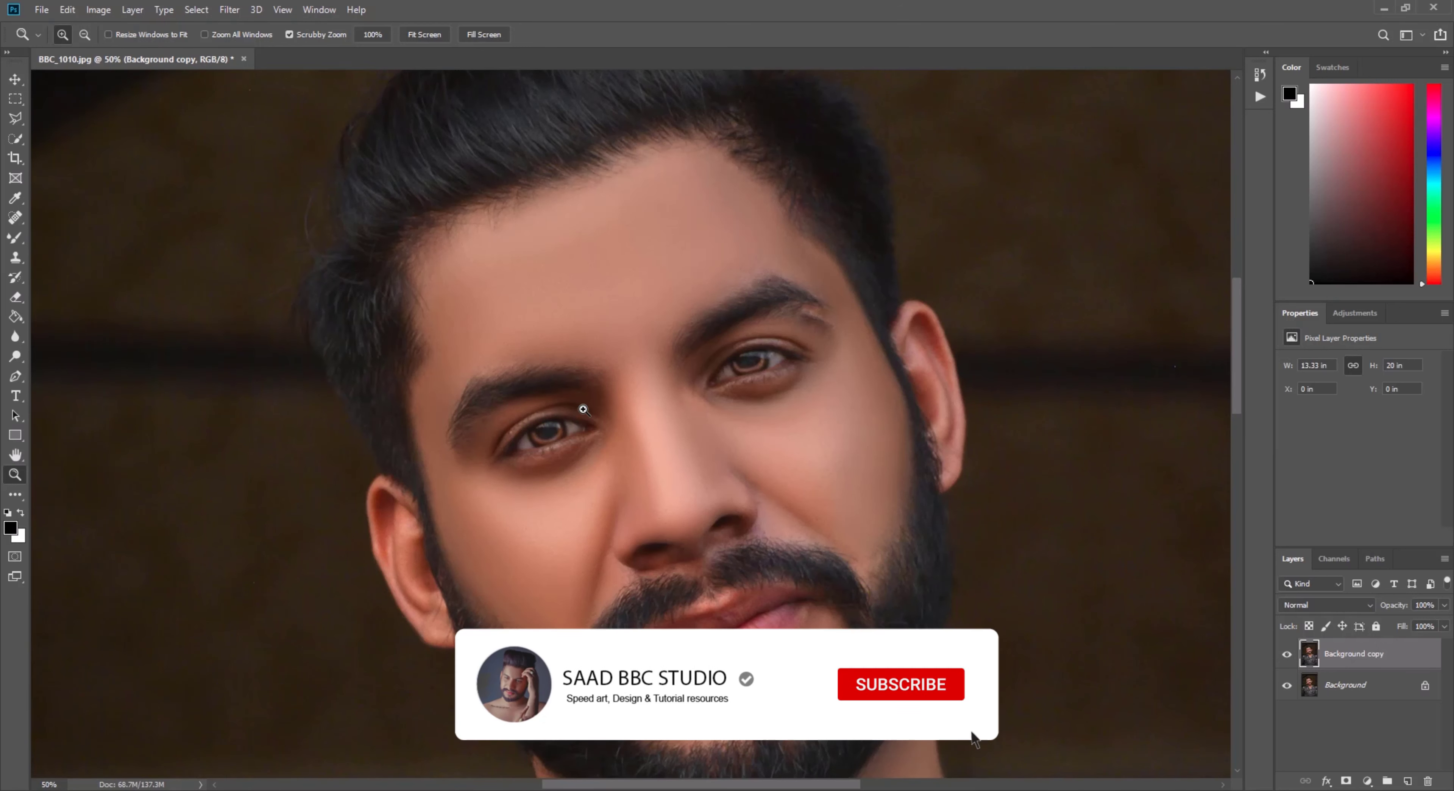
pyautogui.click(542, 423)
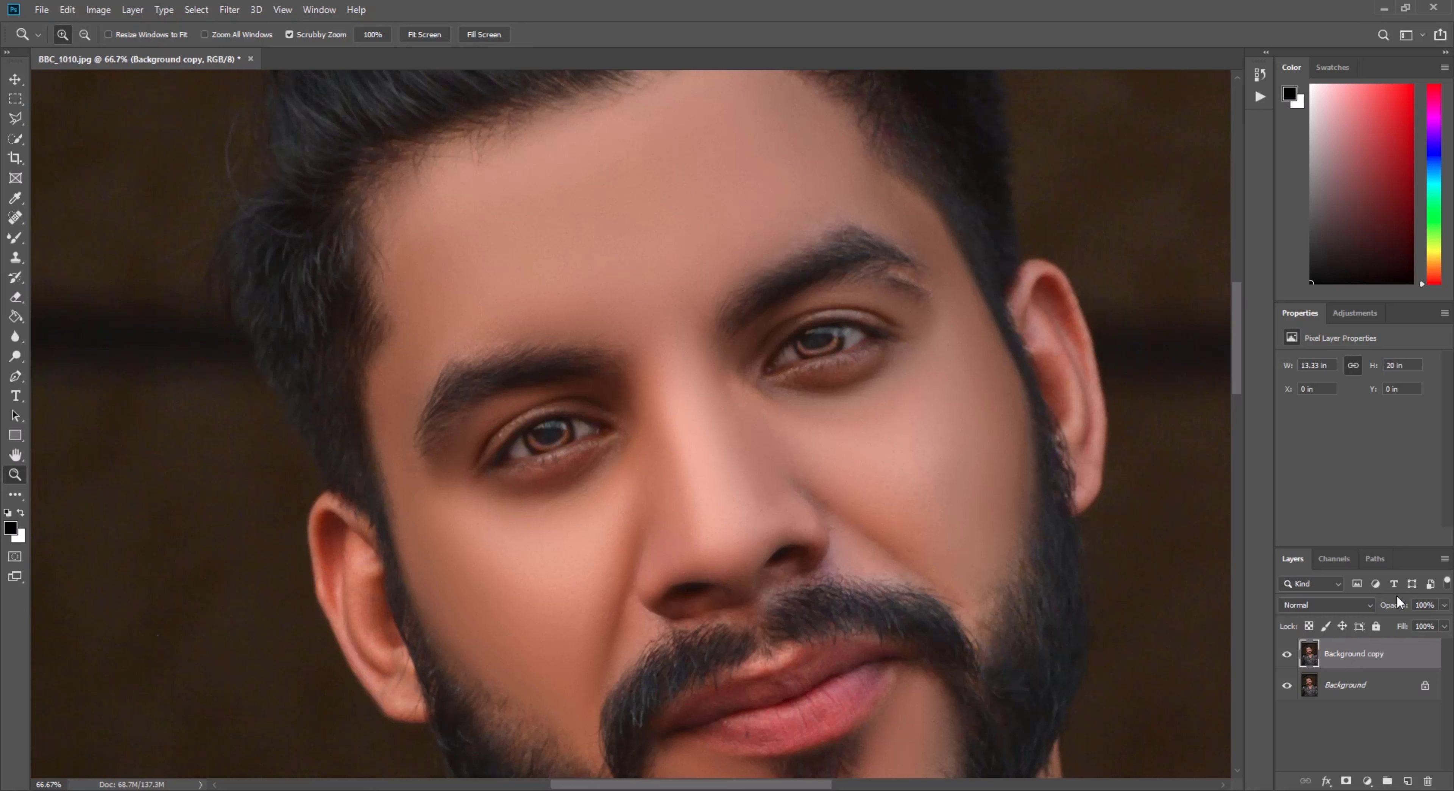
# Rename the Background copy layer to 1 and hide it
pyautogui.click(1364, 658)
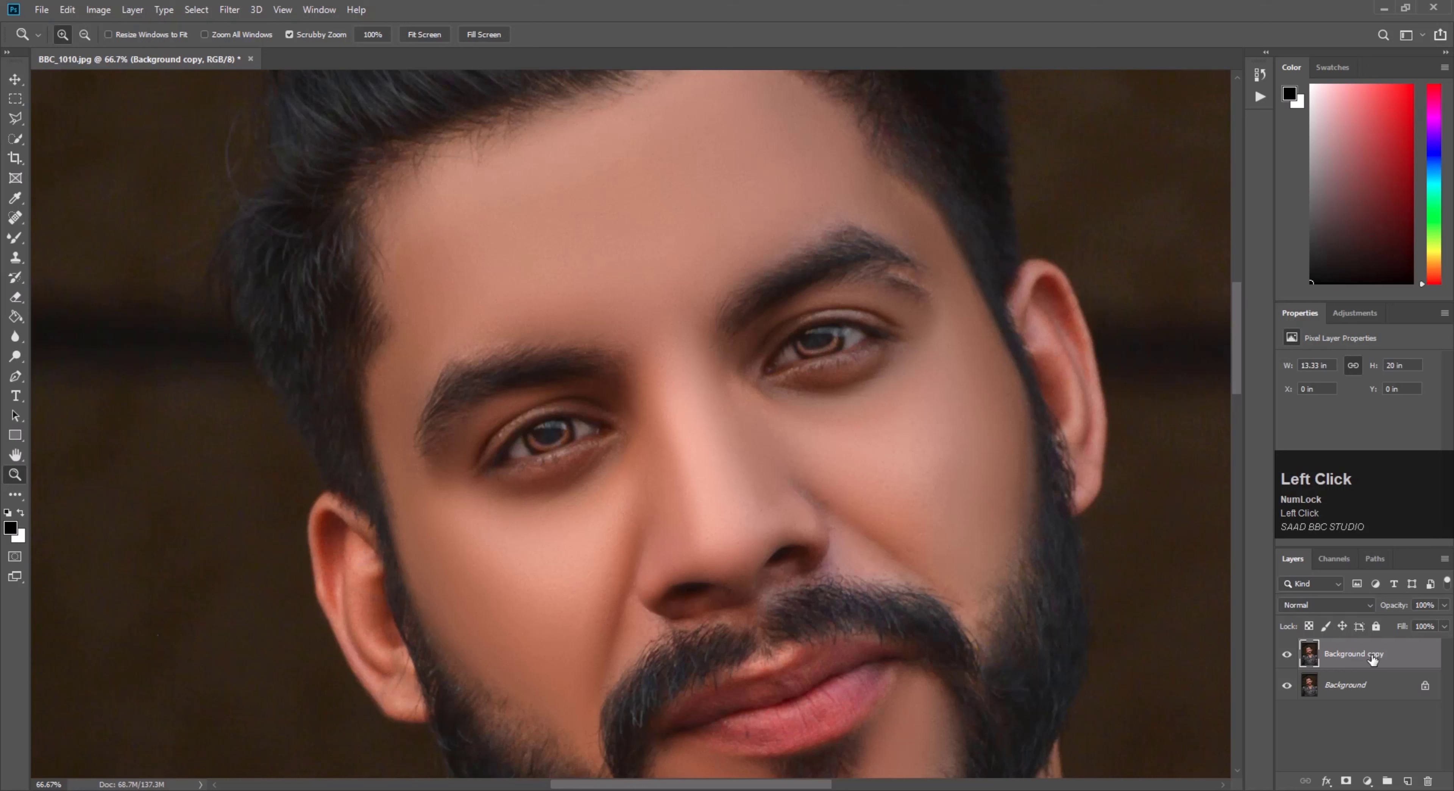
pyautogui.doubleClick(1373, 656)
pyautogui.write('1')
pyautogui.press('Return')
pyautogui.click(1287, 654)
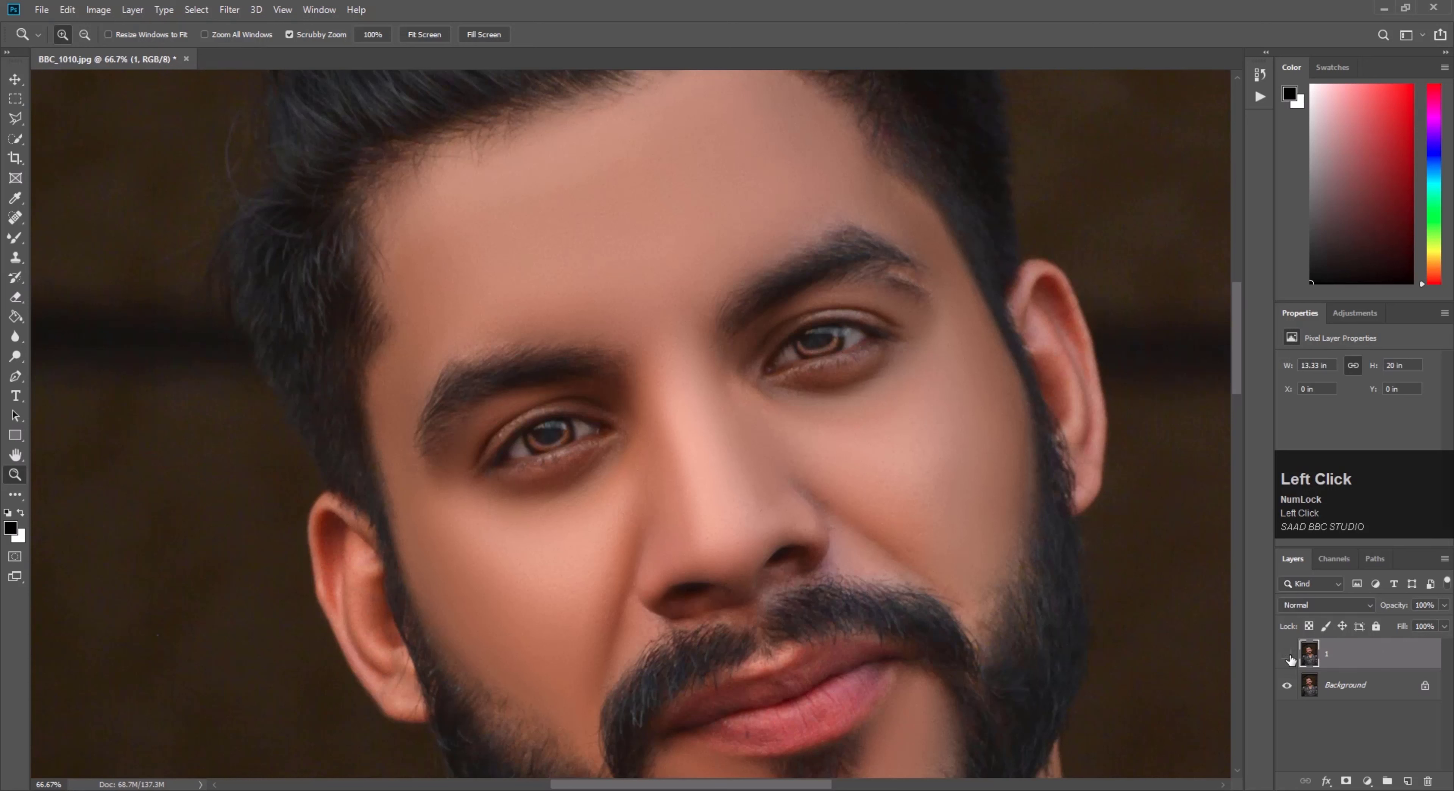
# Duplicate the Background layer and add a new empty layer directly above the copy
pyautogui.moveTo(1358, 691); pyautogui.dragTo(1406, 780)
pyautogui.moveTo(1335, 703); pyautogui.dragTo(1345, 692)
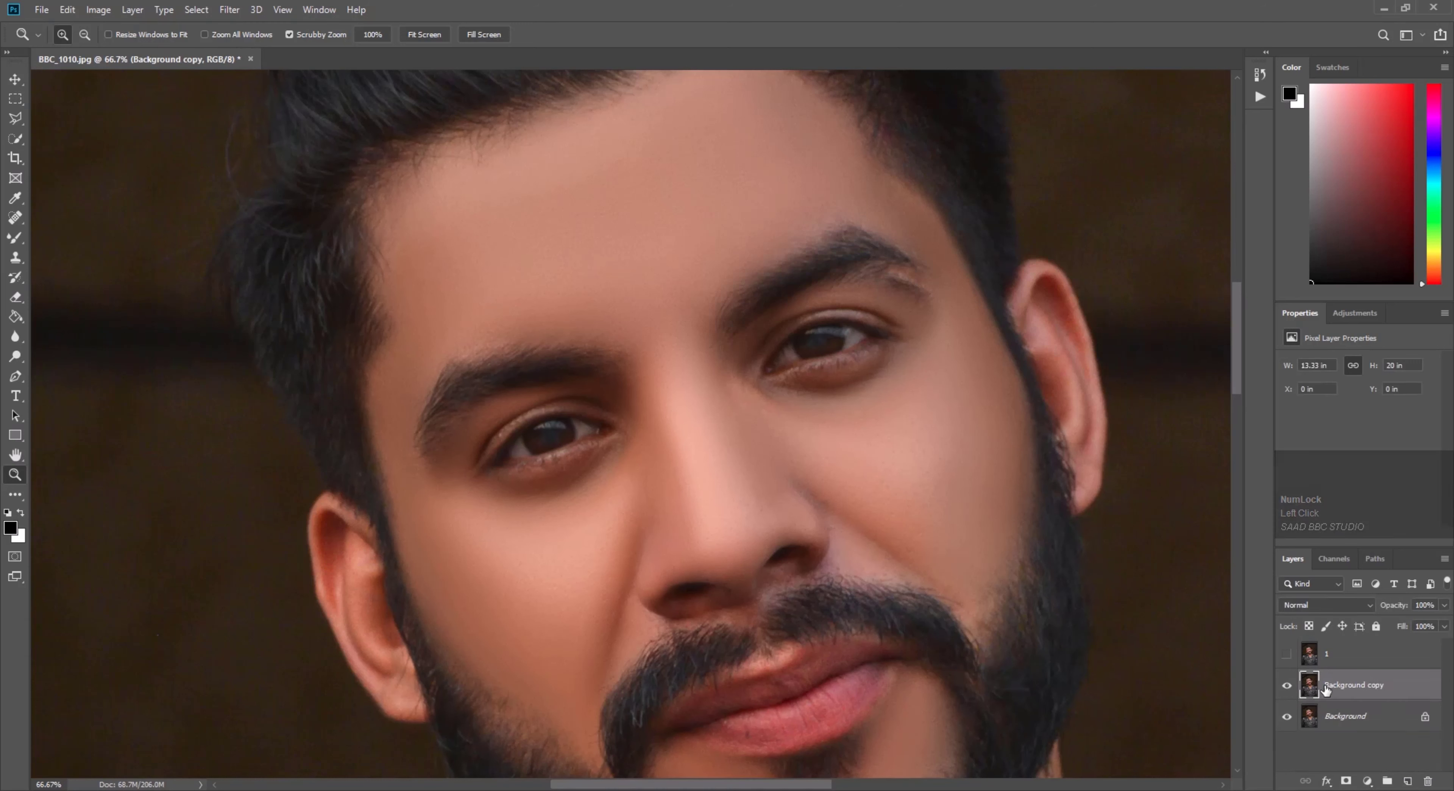
pyautogui.click(1408, 781)
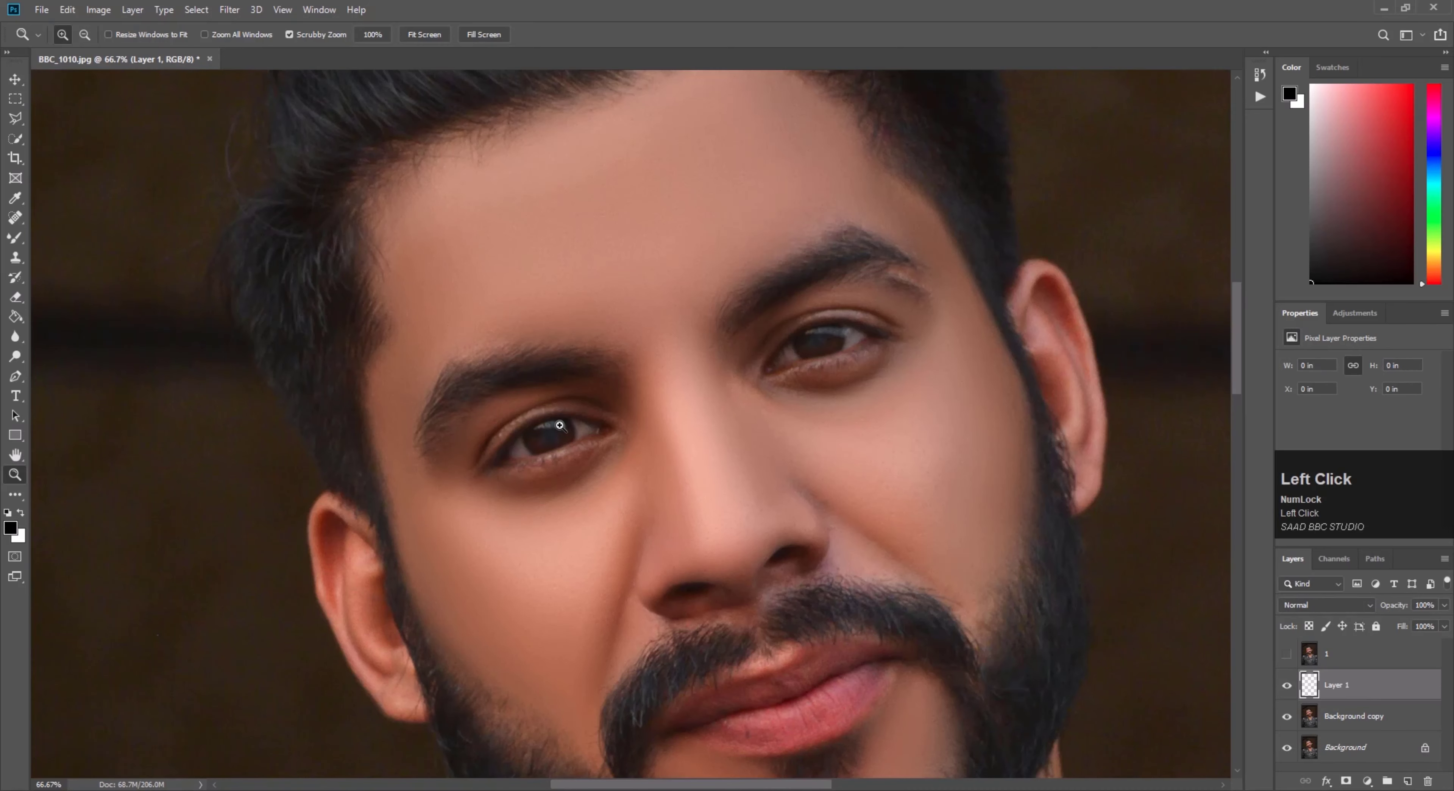
# Draw a circular selection over the iris of the man's right eye with the Elliptical Marquee Tool
pyautogui.moveTo(542, 425); pyautogui.dragTo(540, 424)
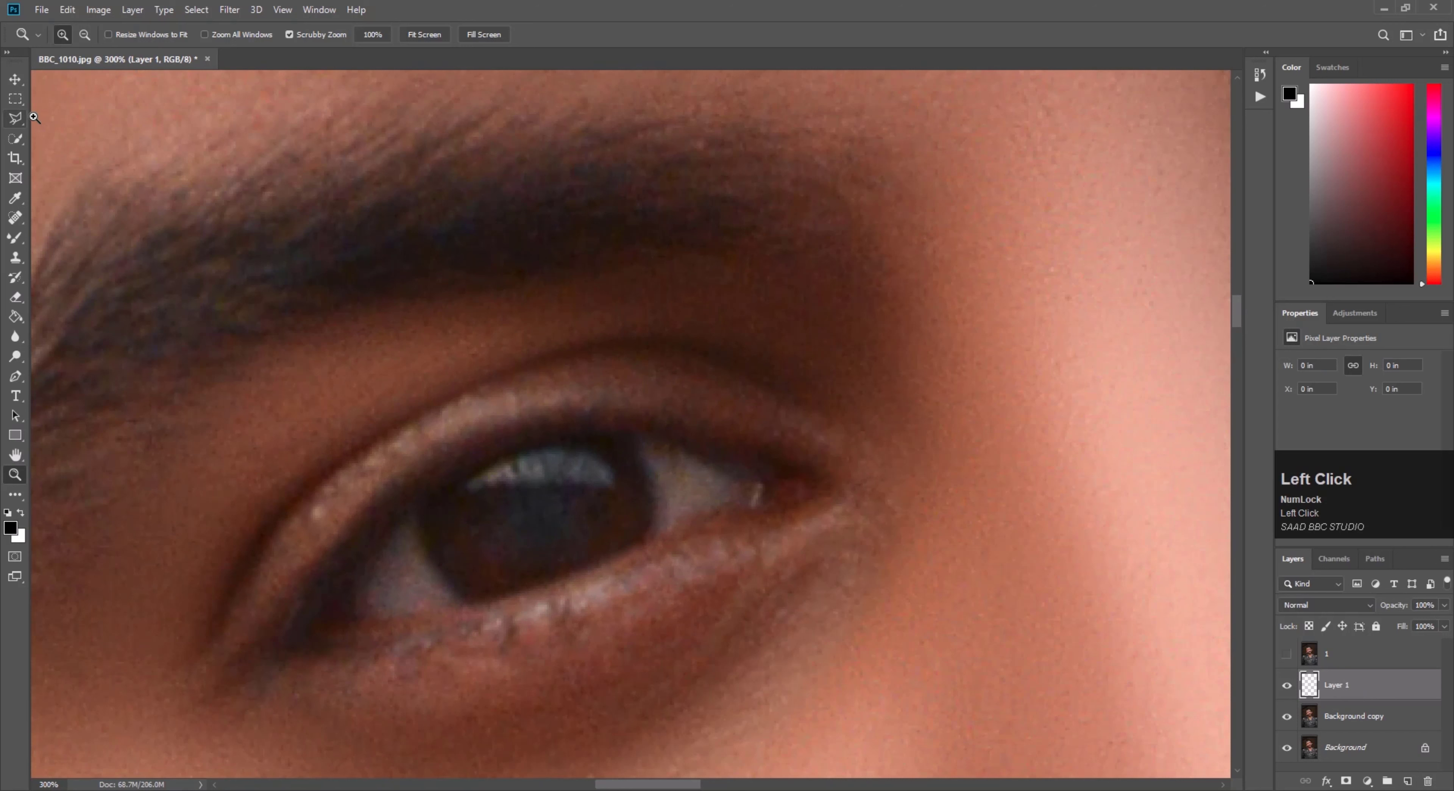
pyautogui.rightClick(15, 99)
pyautogui.click(50, 116)
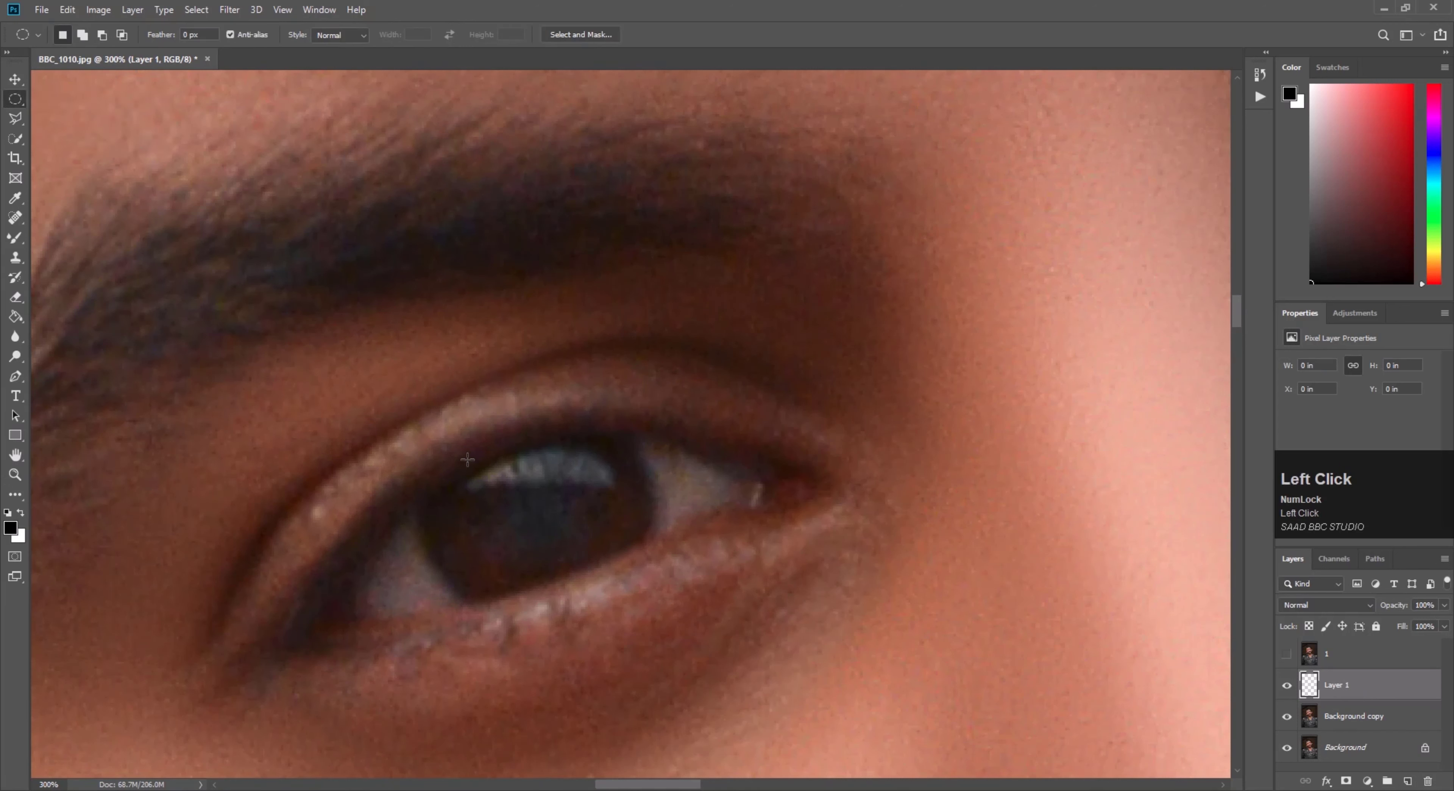
pyautogui.moveTo(433, 427); pyautogui.dragTo(619, 630)
pyautogui.moveTo(556, 567); pyautogui.dragTo(558, 512)
# Subtract the upper part of the circular selection along a slanted line with the Polygonal Lasso Tool, keeping the lower half
pyautogui.rightClick(17, 119)
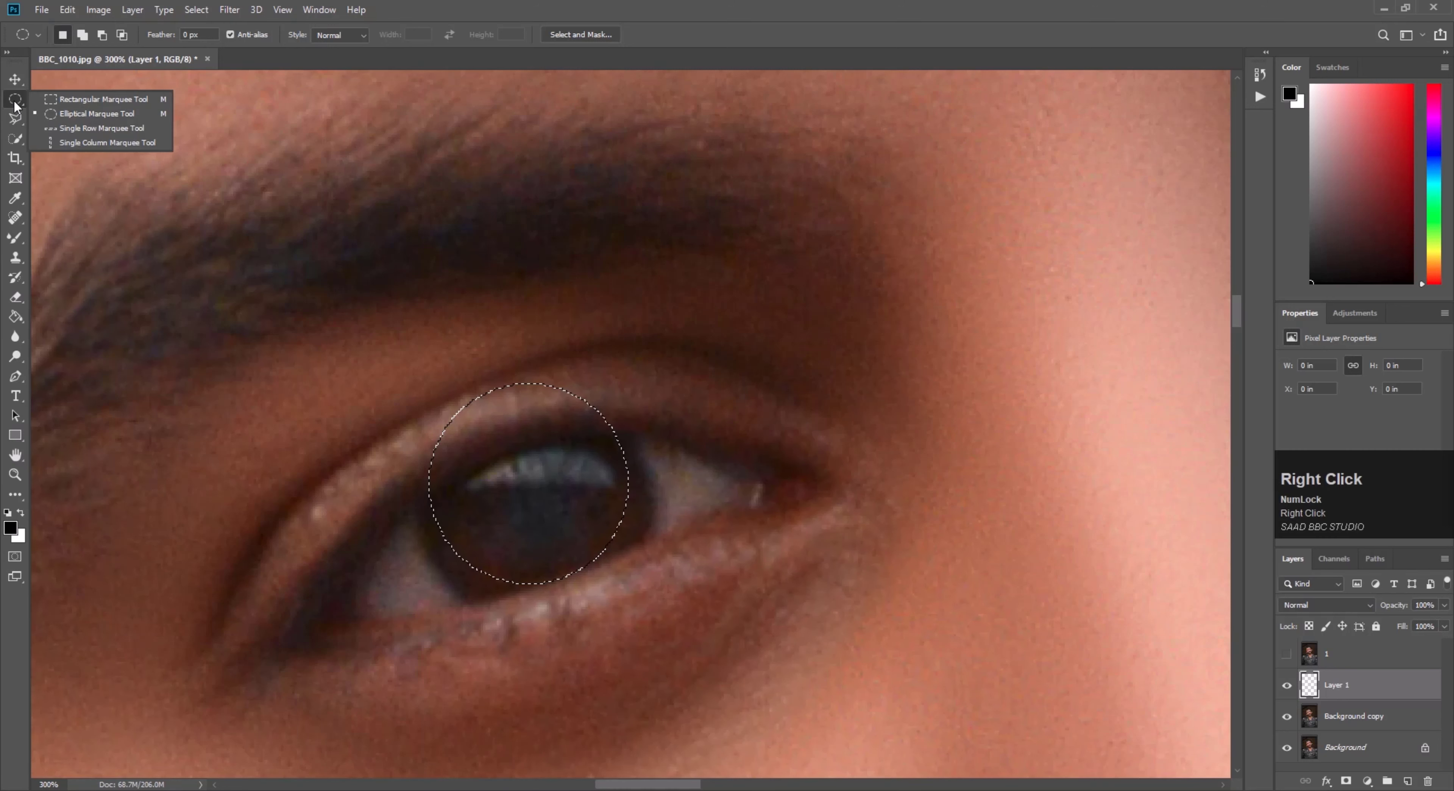
pyautogui.click(68, 113)
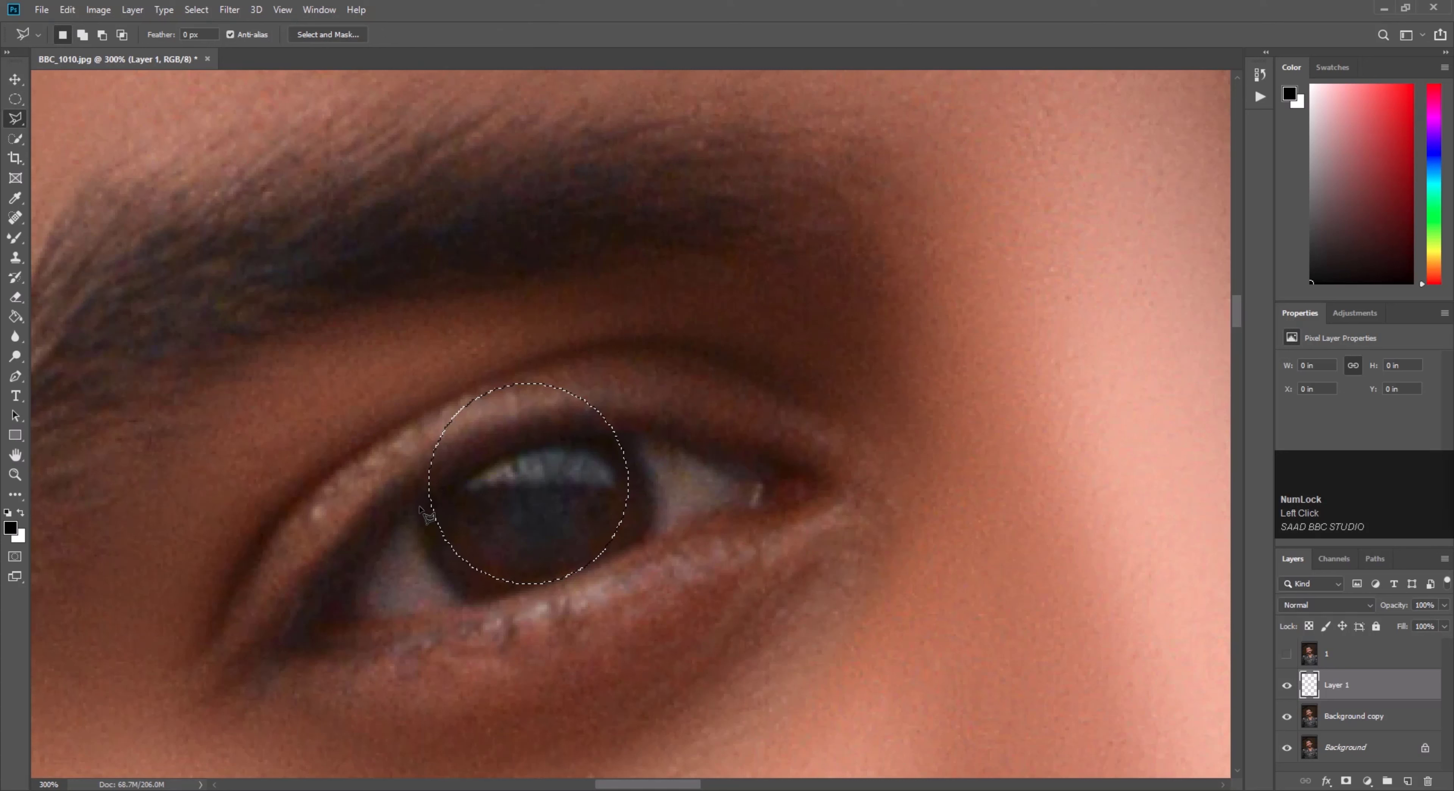
pyautogui.press('alt')
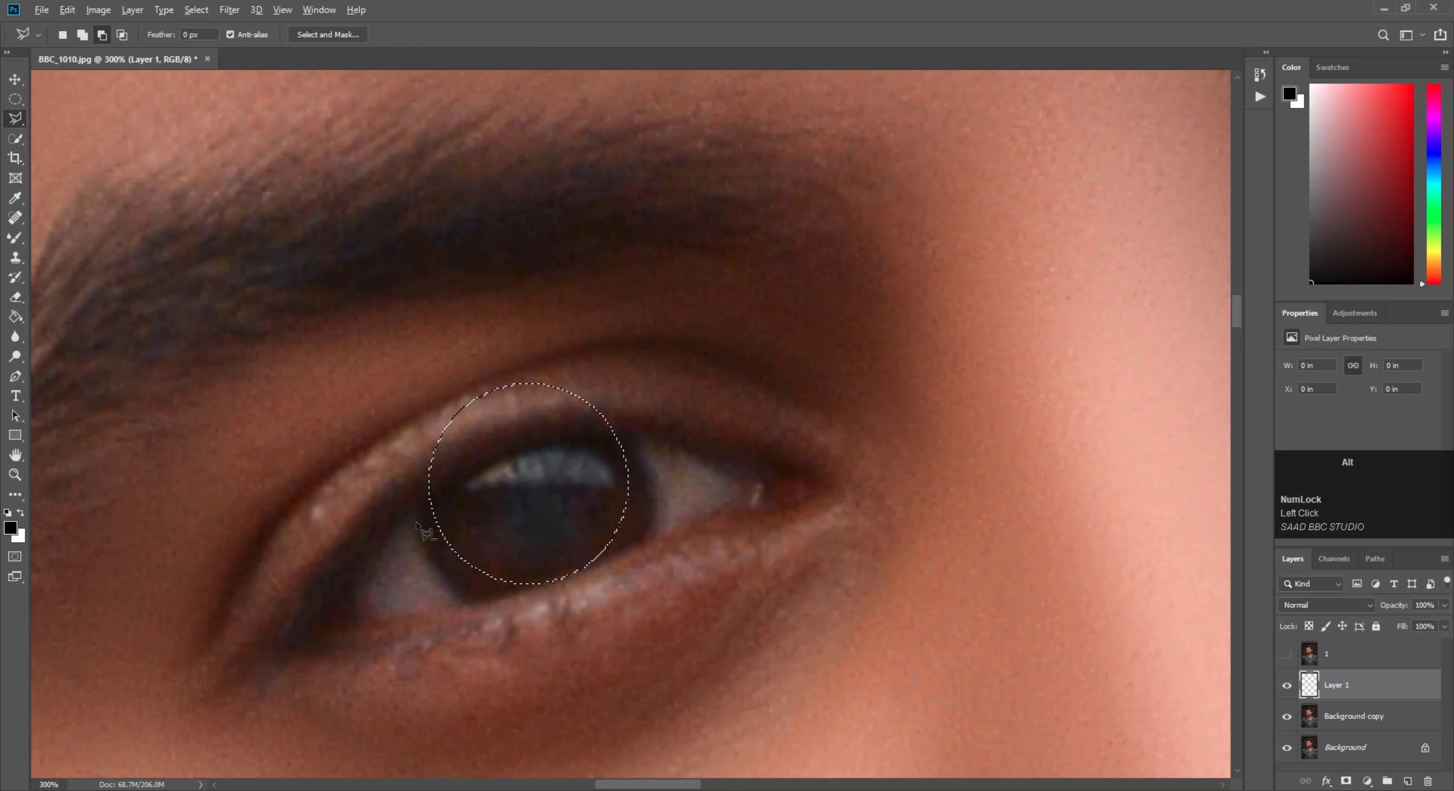
pyautogui.click(421, 522)
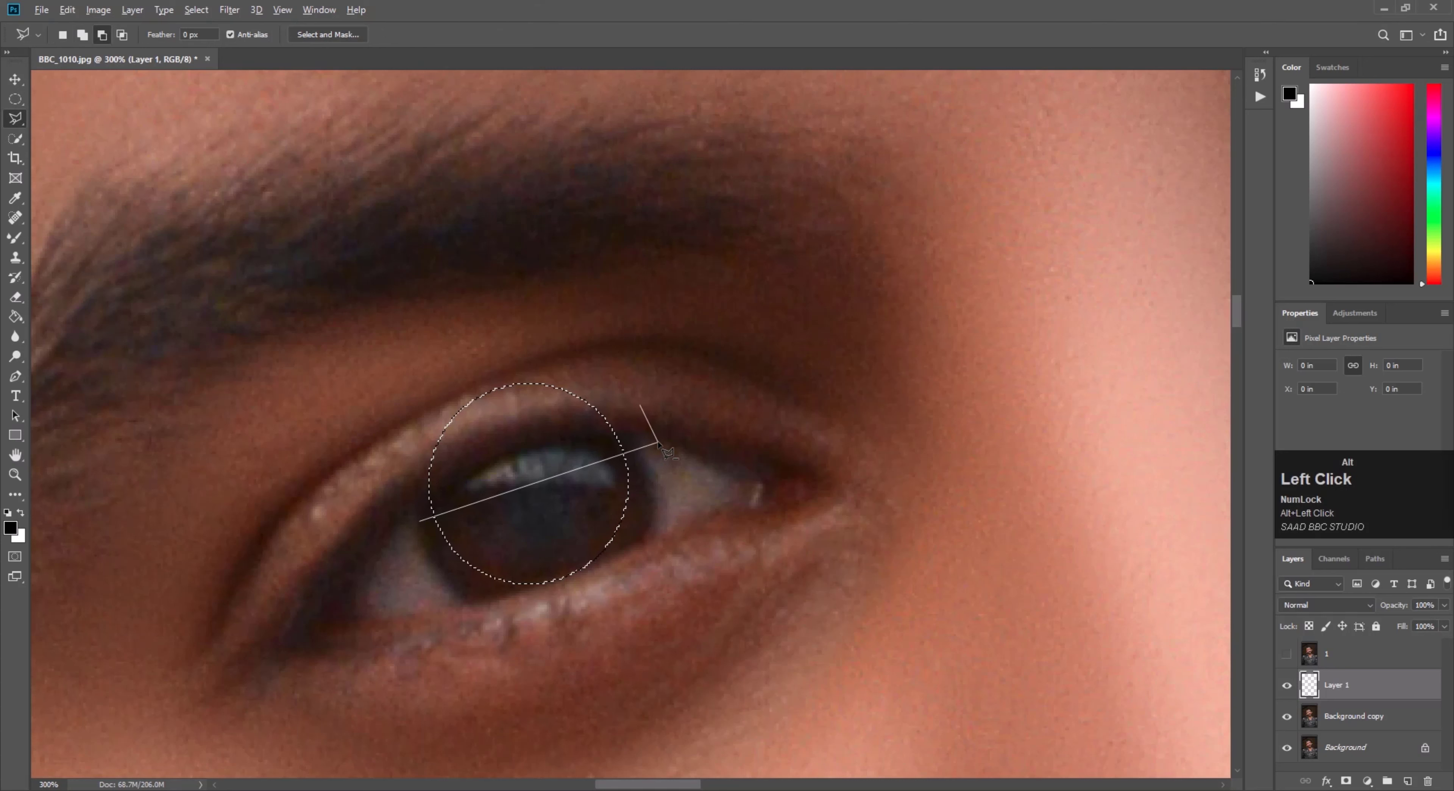
pyautogui.click(657, 442)
pyautogui.click(581, 311)
pyautogui.click(421, 325)
pyautogui.click(424, 519)
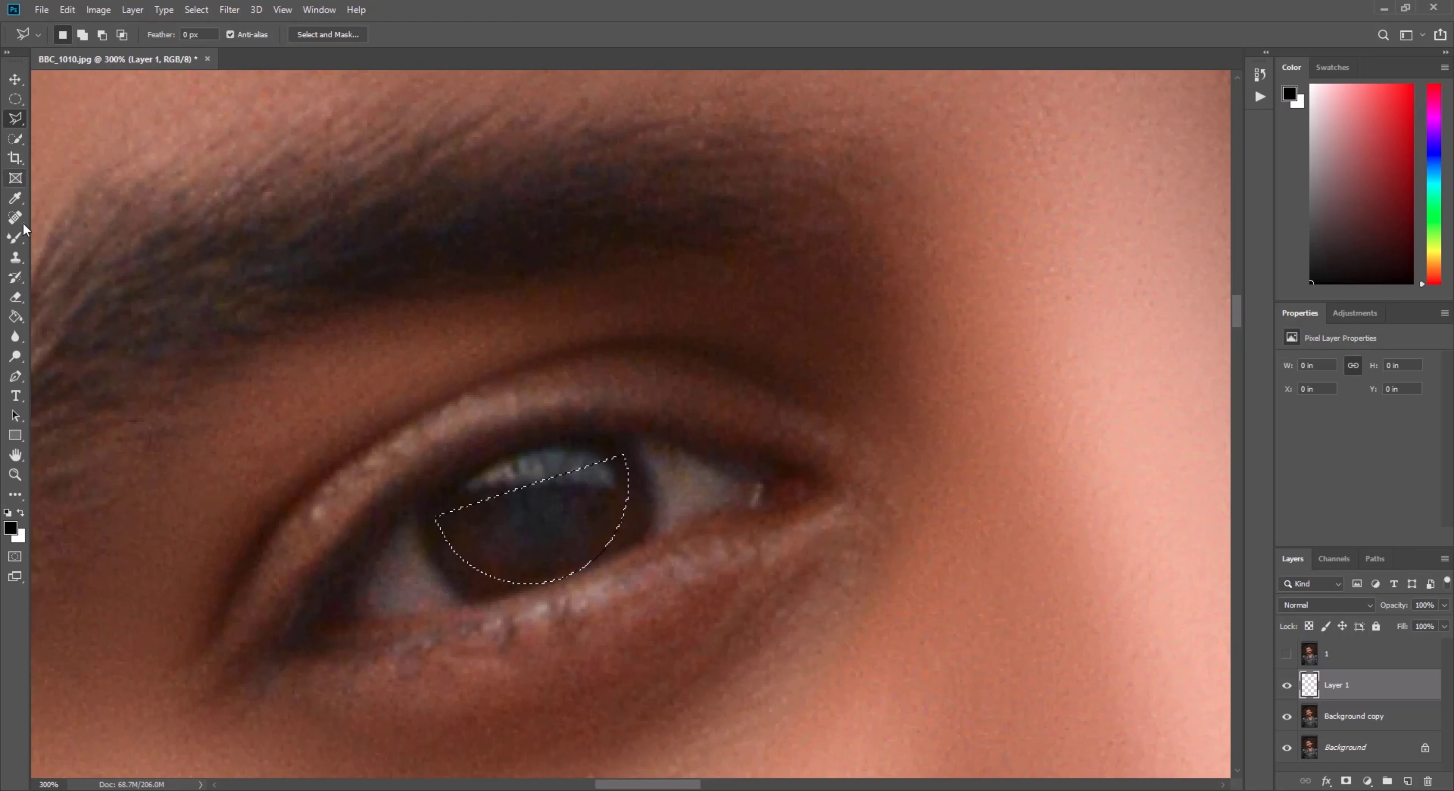
# Subtract an inner circle about 0.21 in wide from the half-circle selection, leaving a curved band along the lower iris
pyautogui.click(15, 99)
pyautogui.press('alt')
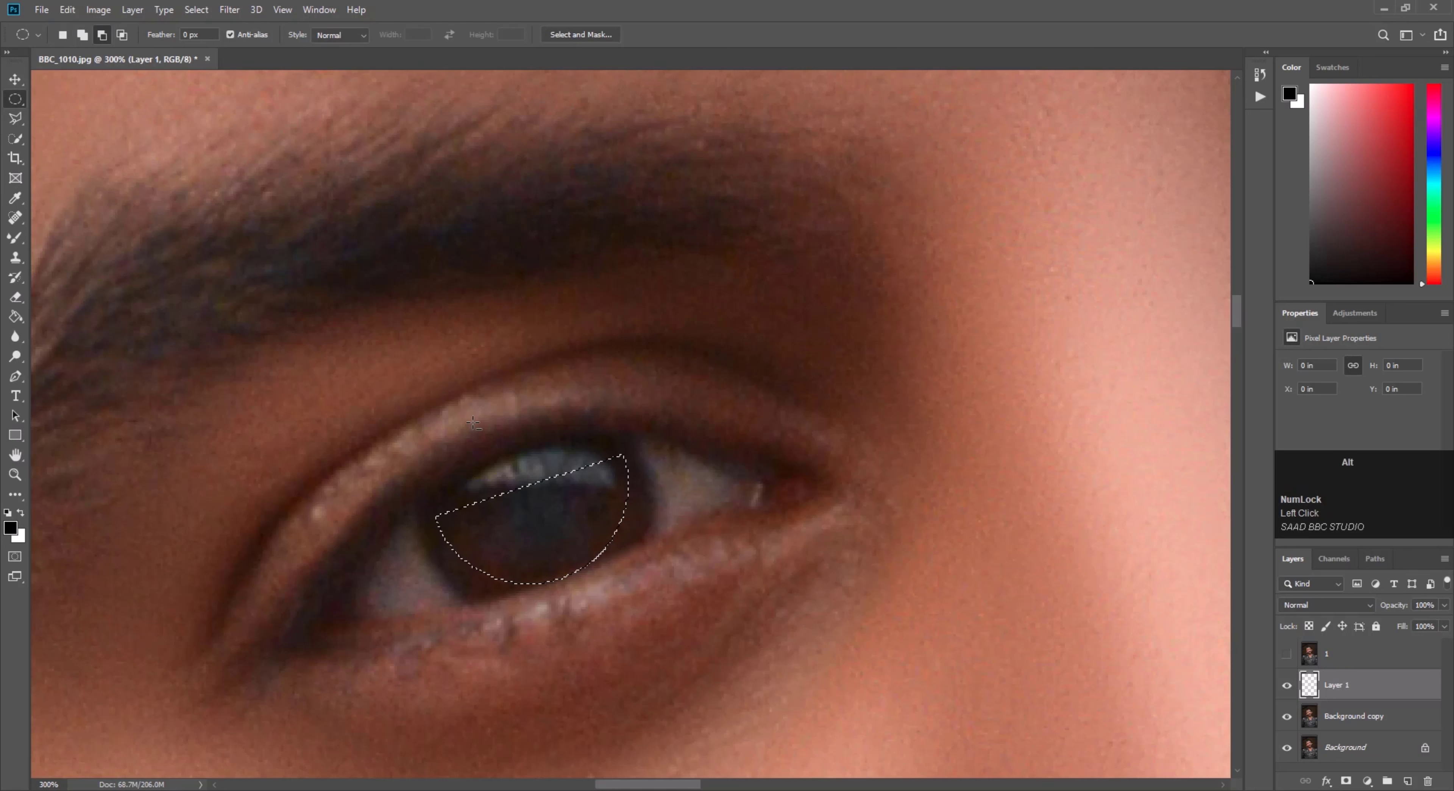
pyautogui.moveTo(476, 441); pyautogui.dragTo(593, 543)
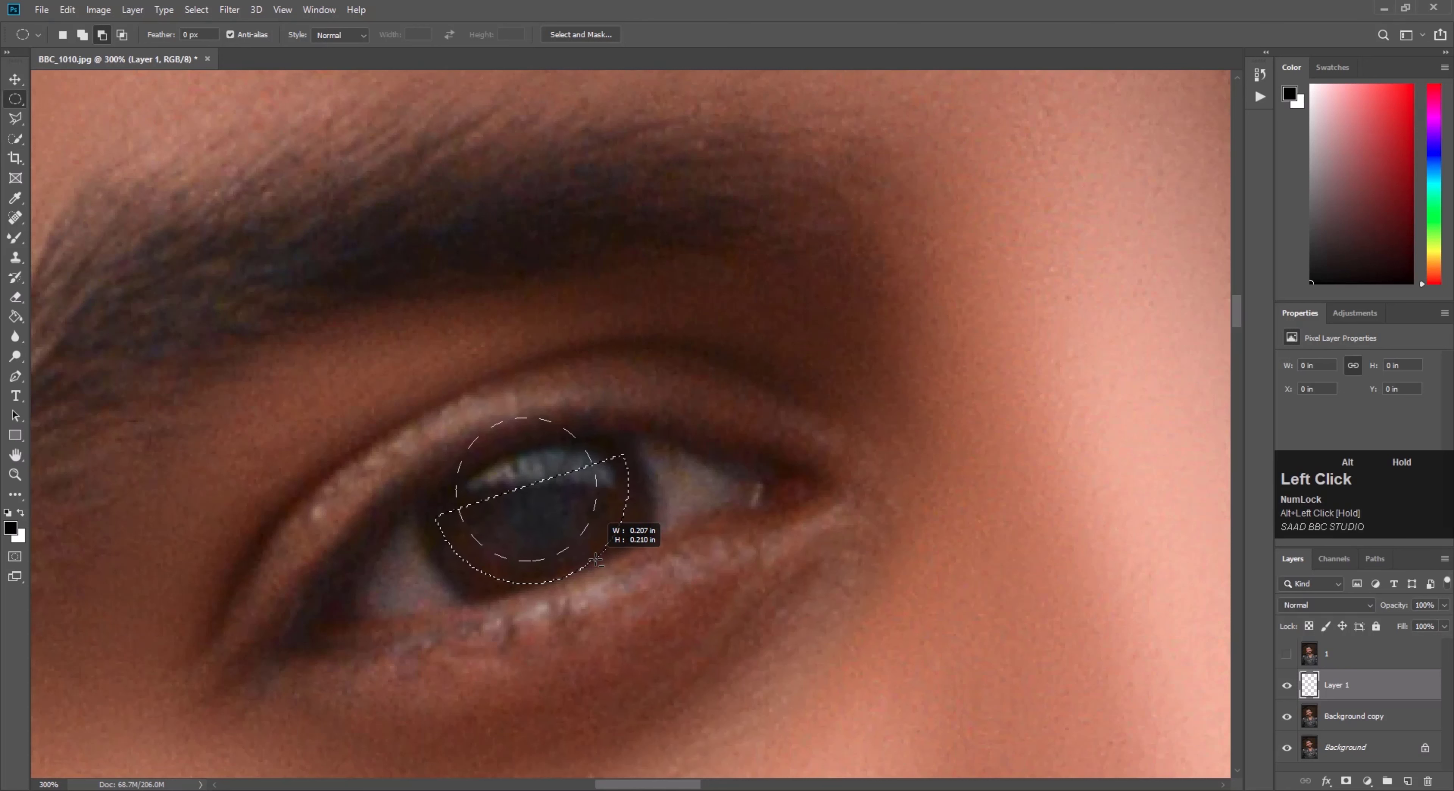
pyautogui.moveTo(598, 560); pyautogui.dragTo(598, 558)
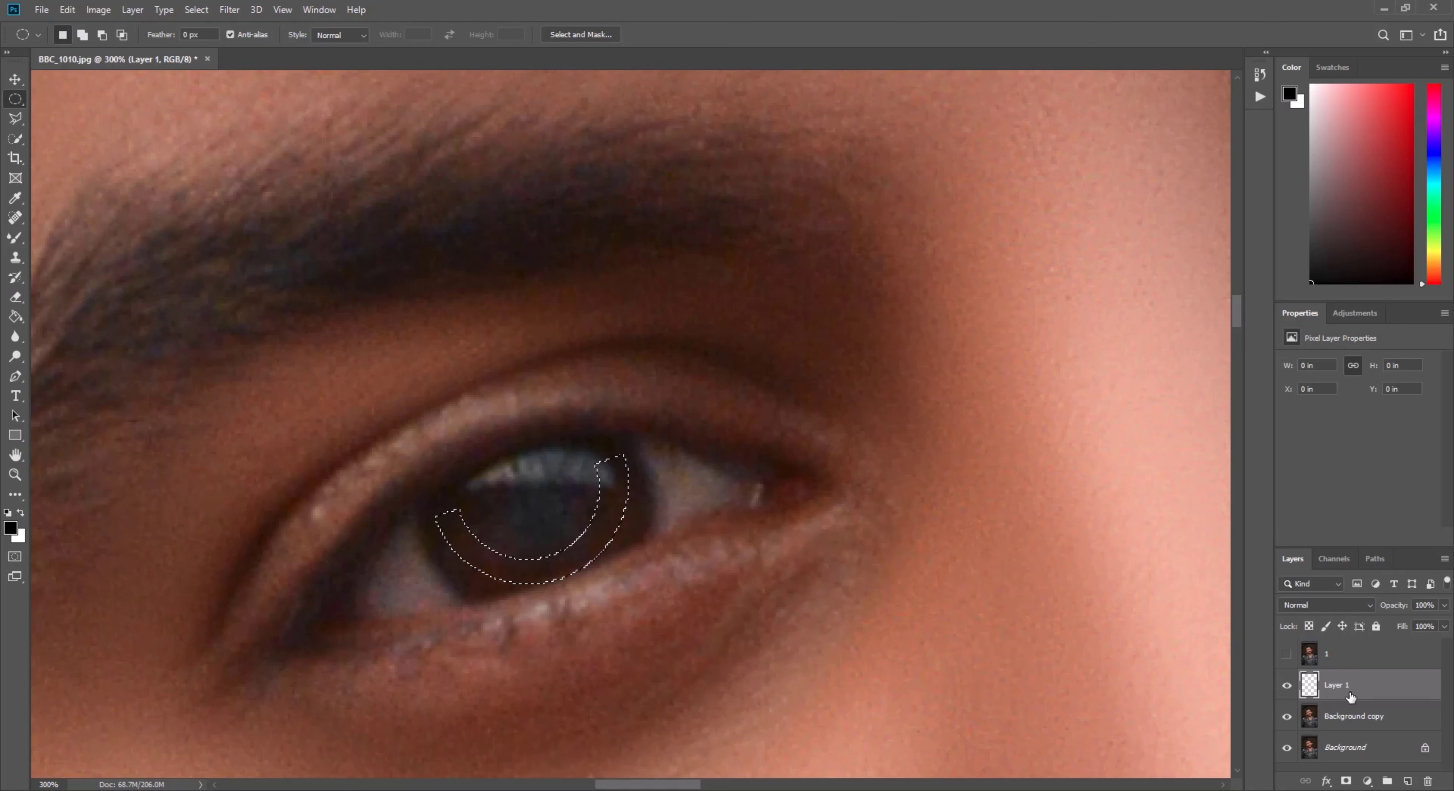
# Paint the curved selection solid white (ffffff) on the empty layer with a 32-pixel Brush, and deselect it
pyautogui.rightClick(15, 237)
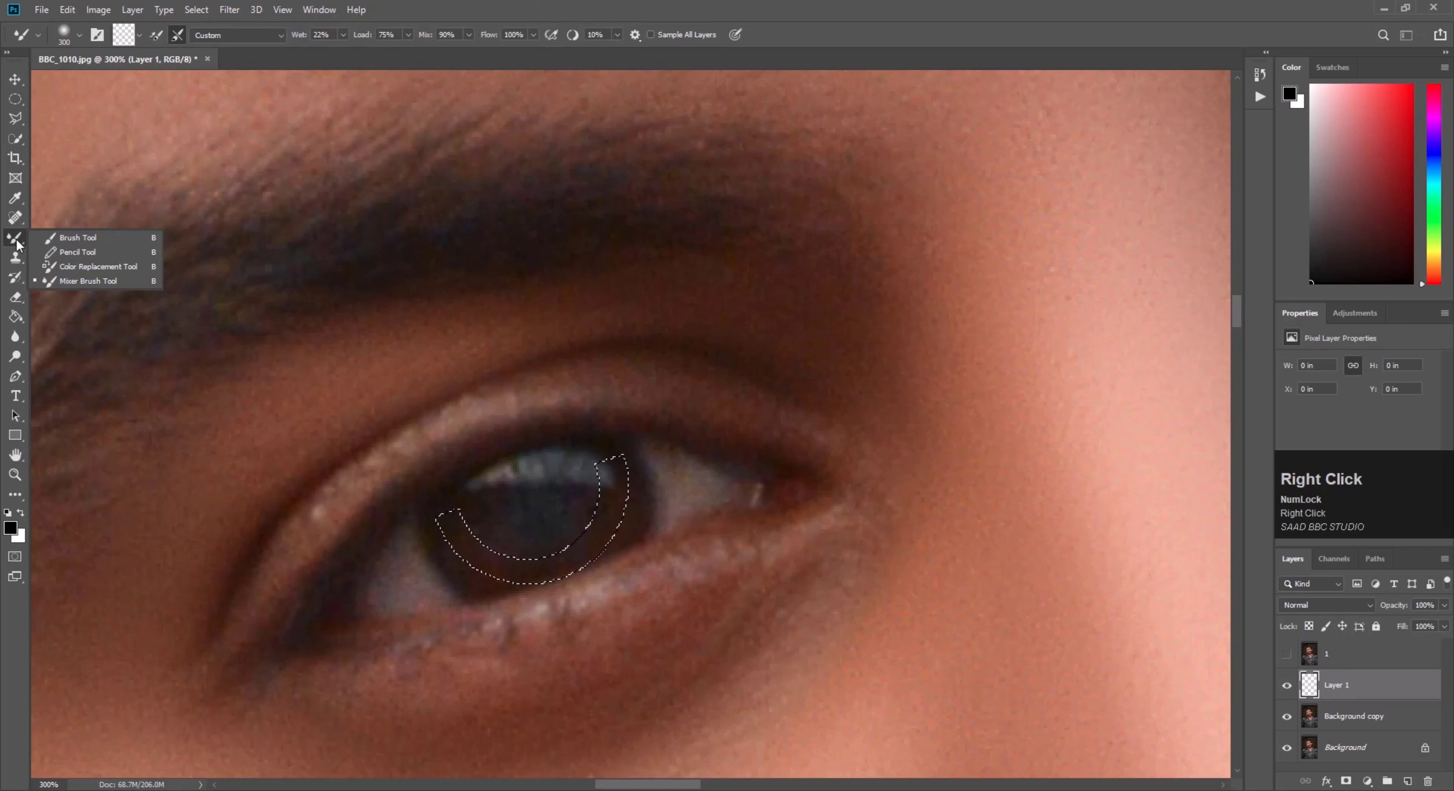
pyautogui.click(57, 239)
pyautogui.click(20, 512)
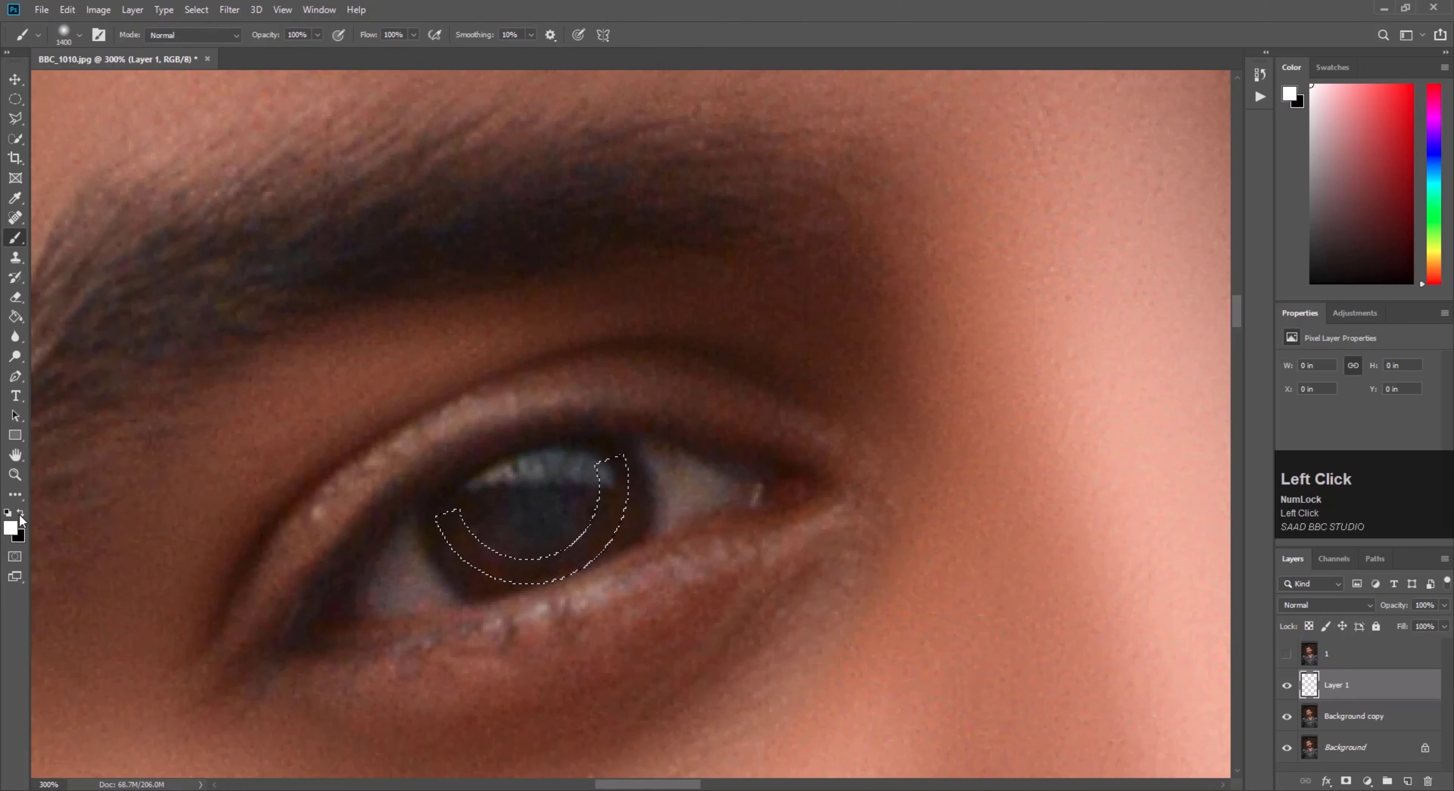
pyautogui.click(10, 528)
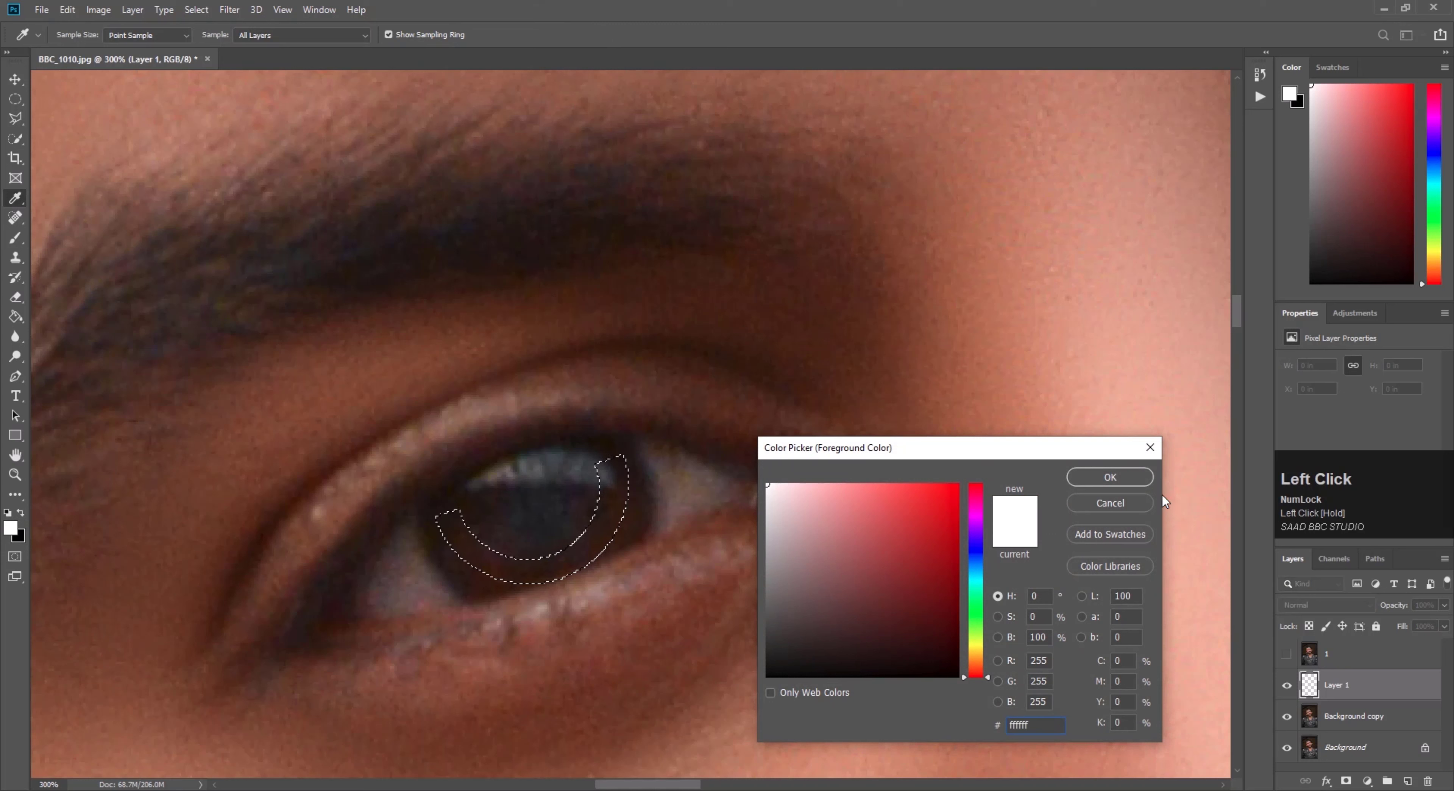
pyautogui.click(1110, 477)
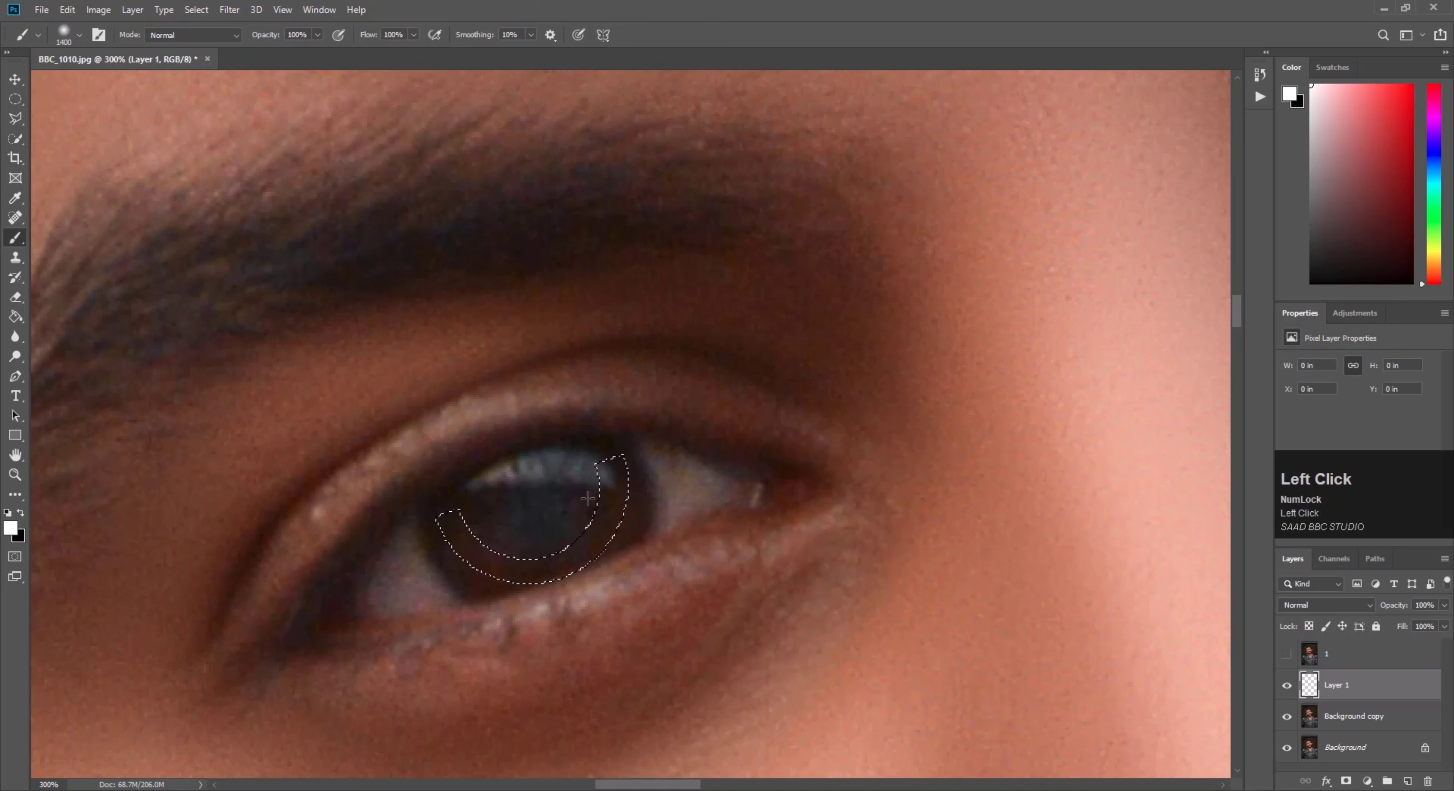
pyautogui.rightClick(550, 446)
pyautogui.moveTo(721, 483); pyautogui.dragTo(647, 486)
pyautogui.moveTo(493, 527); pyautogui.dragTo(458, 543)
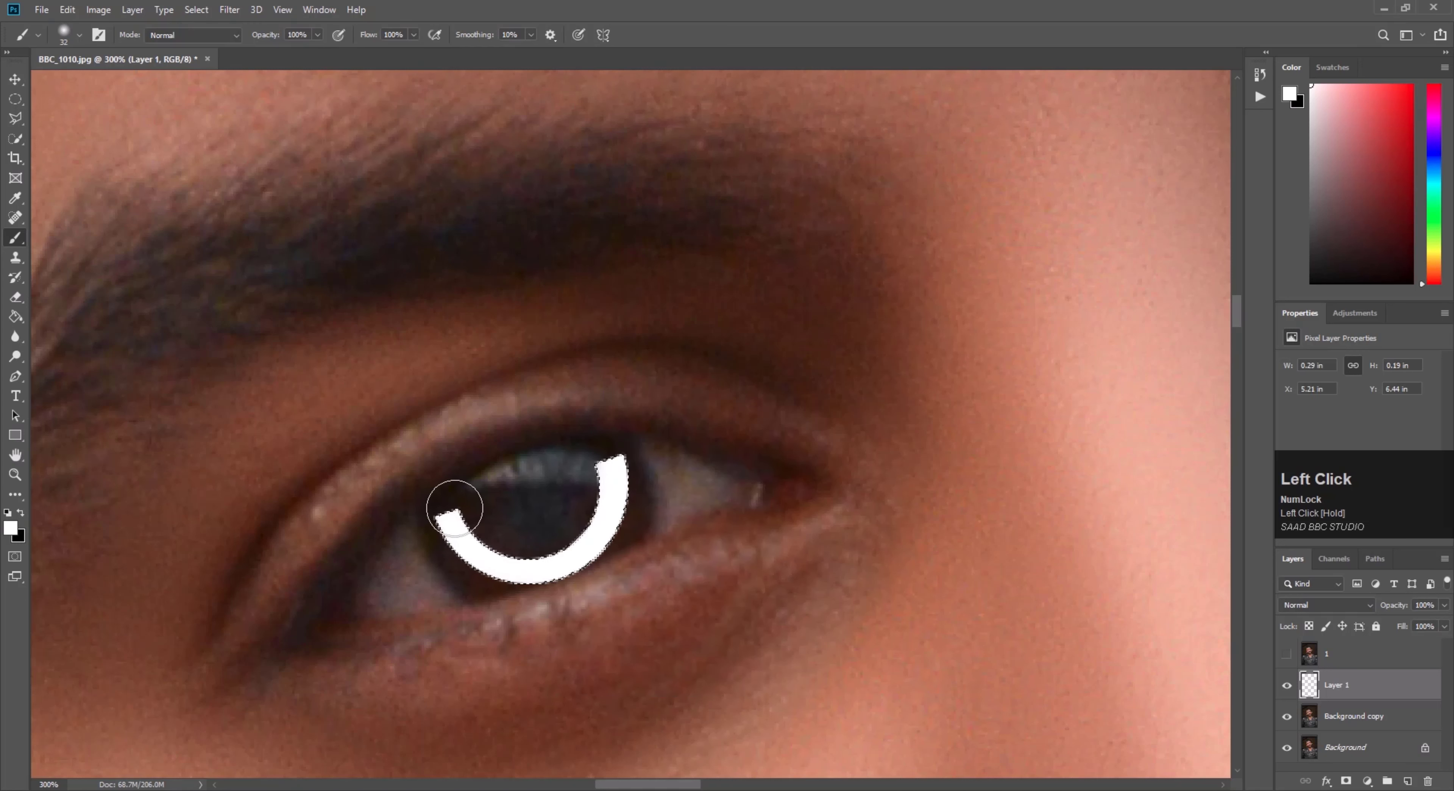
pyautogui.click(15, 99)
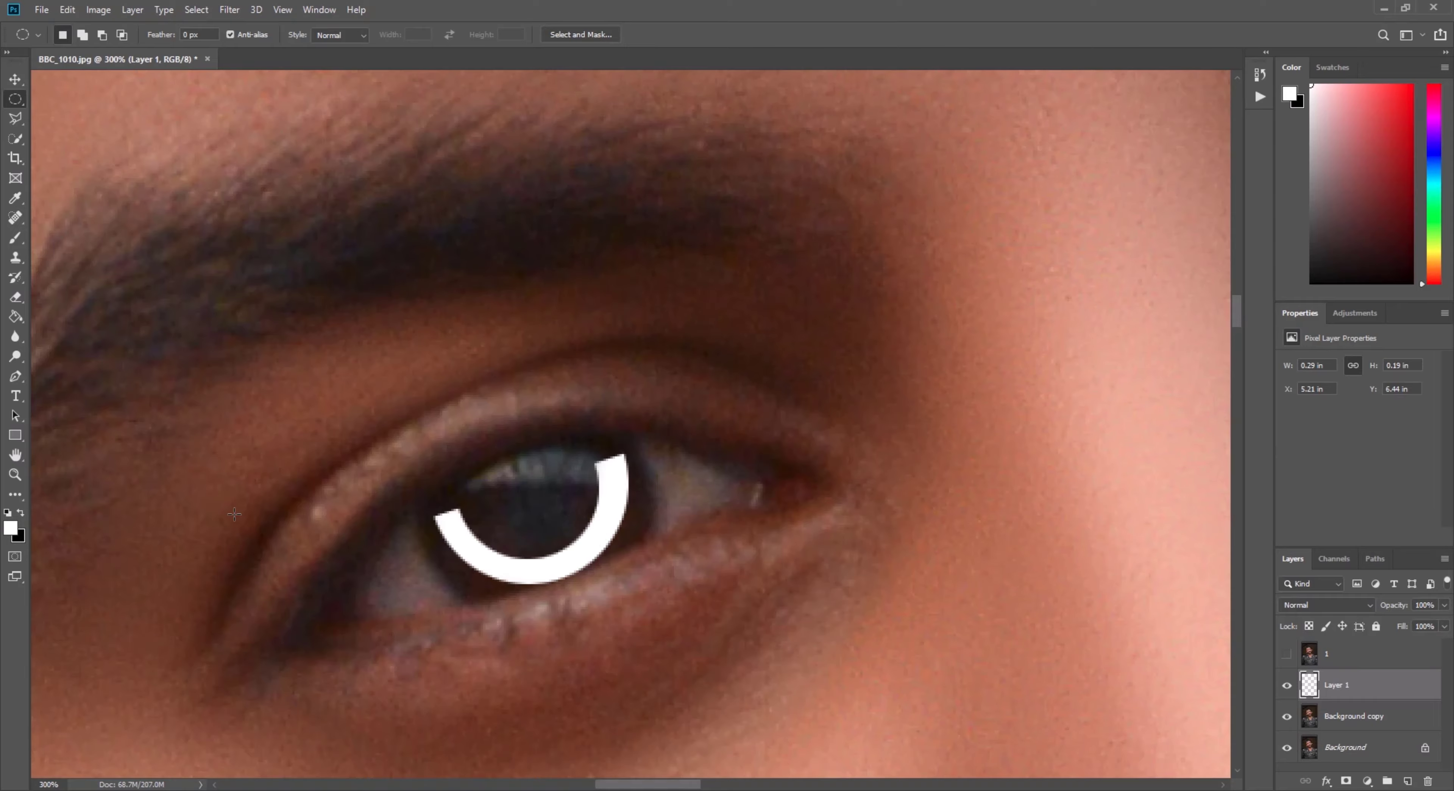
# Soften the white arc on the iris with a Gaussian Blur of 6.0 pixels radius
pyautogui.click(15, 475)
pyautogui.rightClick(528, 446)
pyautogui.click(540, 452)
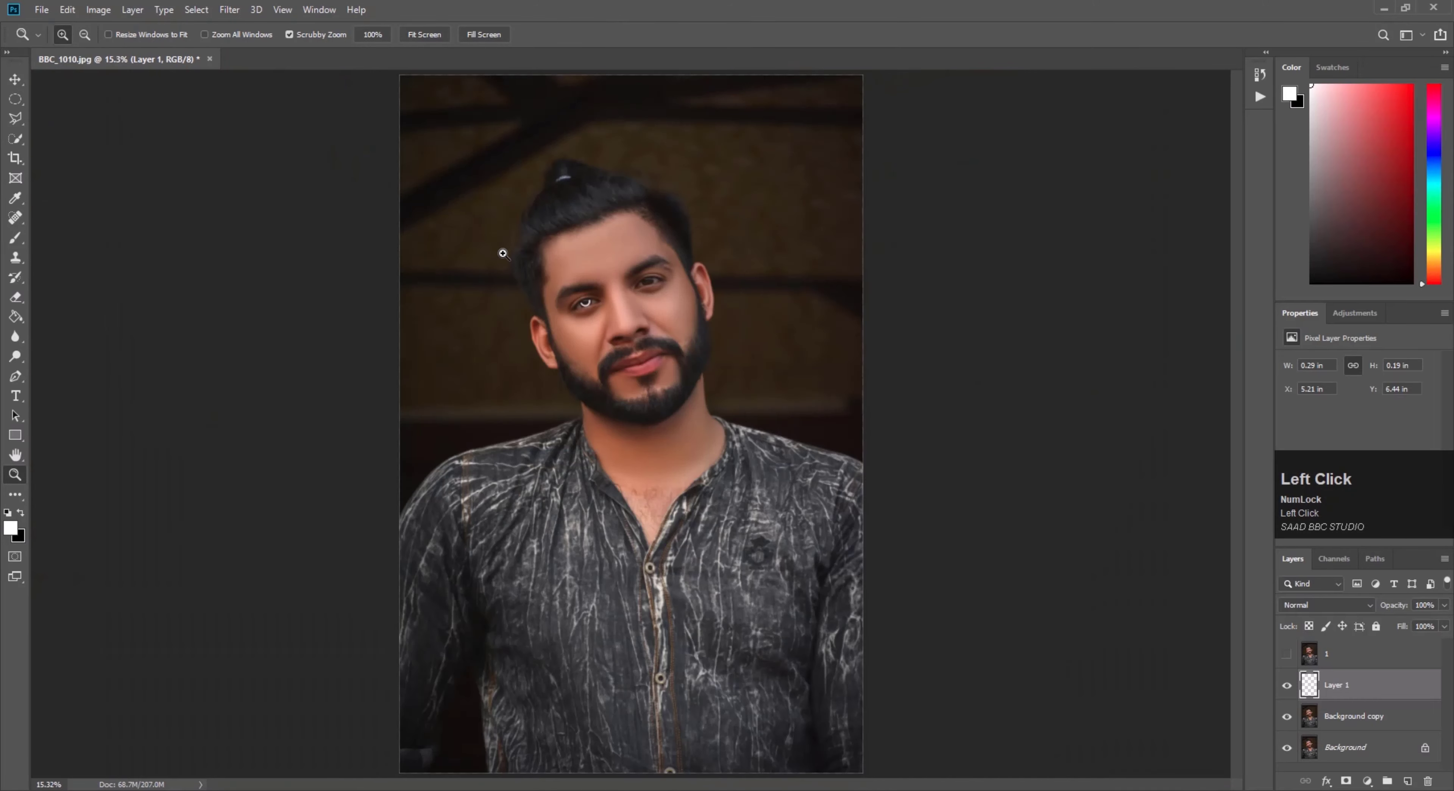
pyautogui.moveTo(565, 279); pyautogui.dragTo(564, 279)
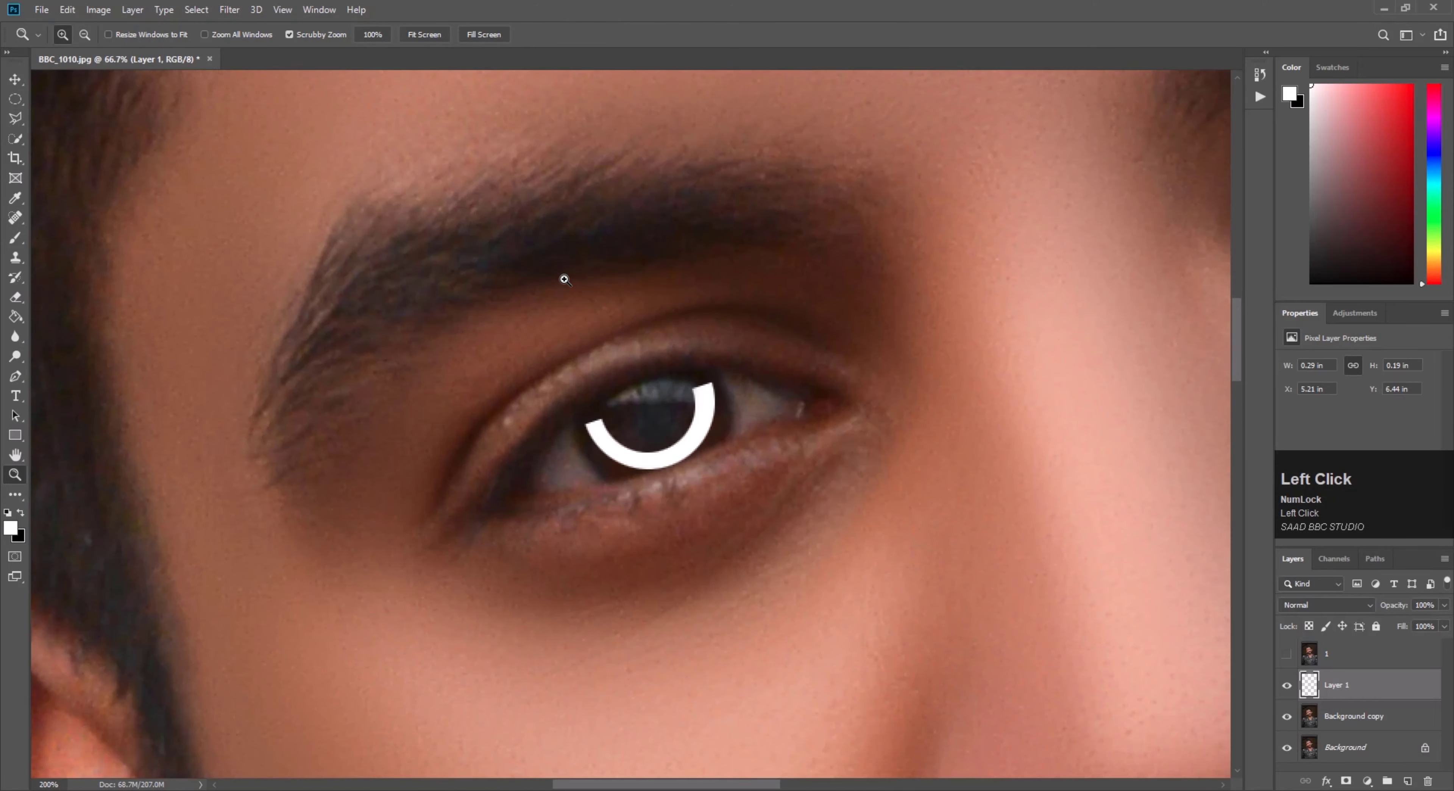
pyautogui.scroll(2, 719, 414)
pyautogui.click(229, 9)
pyautogui.moveTo(248, 172)
pyautogui.click(454, 234)
pyautogui.moveTo(856, 447); pyautogui.dragTo(779, 446)
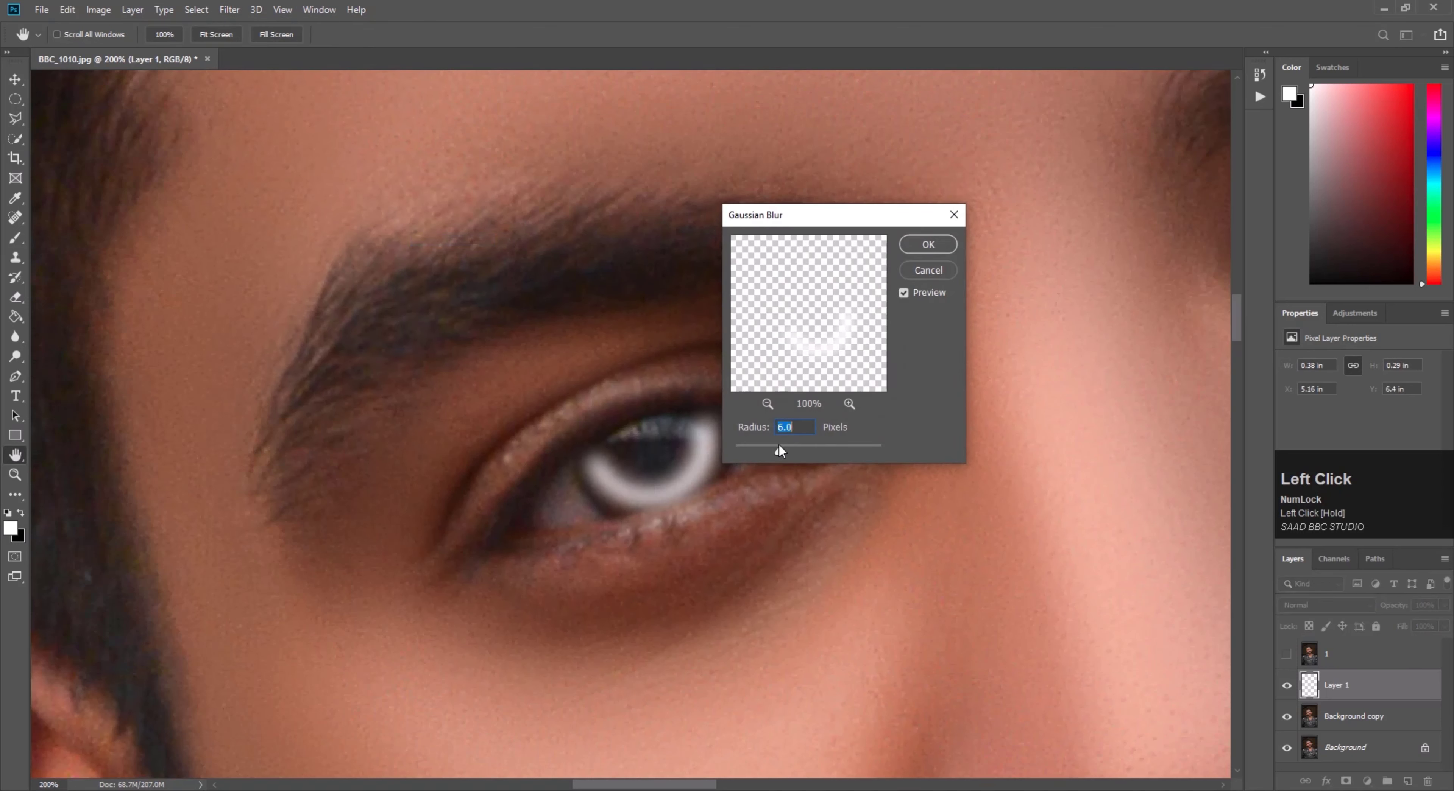
pyautogui.click(915, 244)
# Lower the opacity of the blurred arc layer to 49%, checking its look against the whole face
pyautogui.click(1444, 605)
pyautogui.moveTo(1444, 622); pyautogui.dragTo(1418, 624)
pyautogui.rightClick(750, 444)
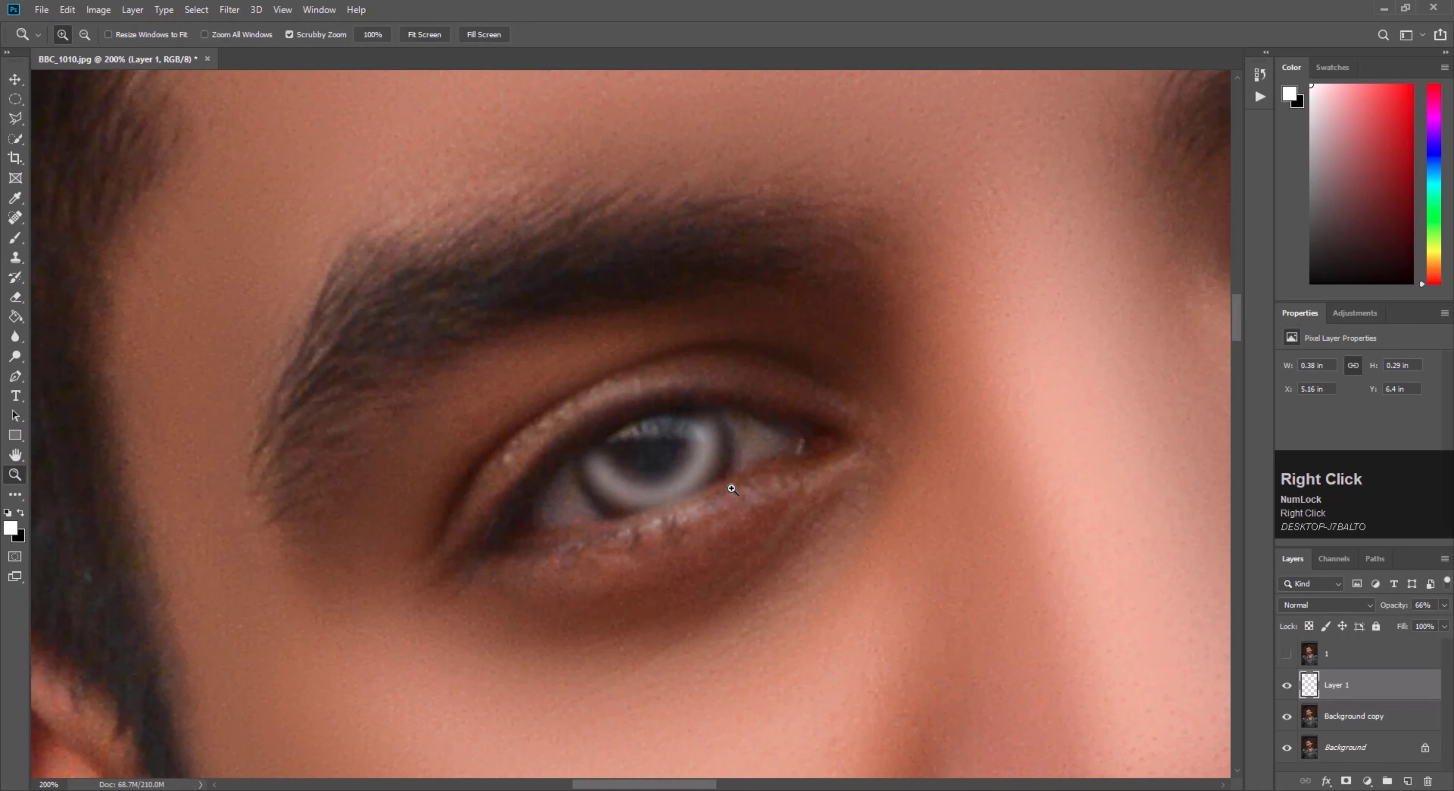
pyautogui.click(763, 458)
pyautogui.moveTo(604, 257); pyautogui.dragTo(598, 255)
pyautogui.click(1444, 605)
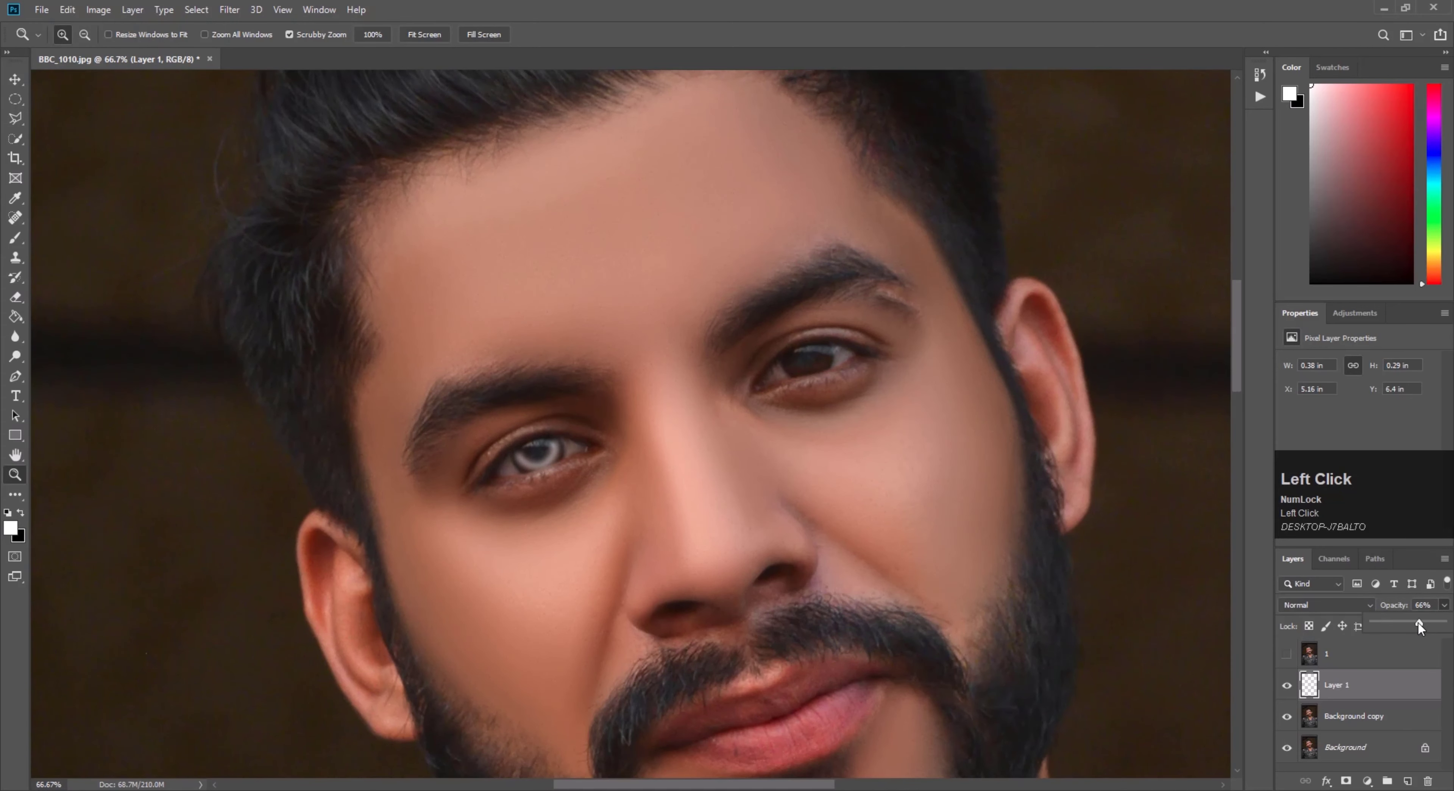
pyautogui.moveTo(1419, 627)
pyautogui.mouseDown()
pyautogui.moveTo(1443, 623)
pyautogui.moveTo(1408, 623)
pyautogui.mouseUp()
# Place a duplicate of the blurred arc on the iris of the man's left eye and nudge it into position
pyautogui.click(16, 79)
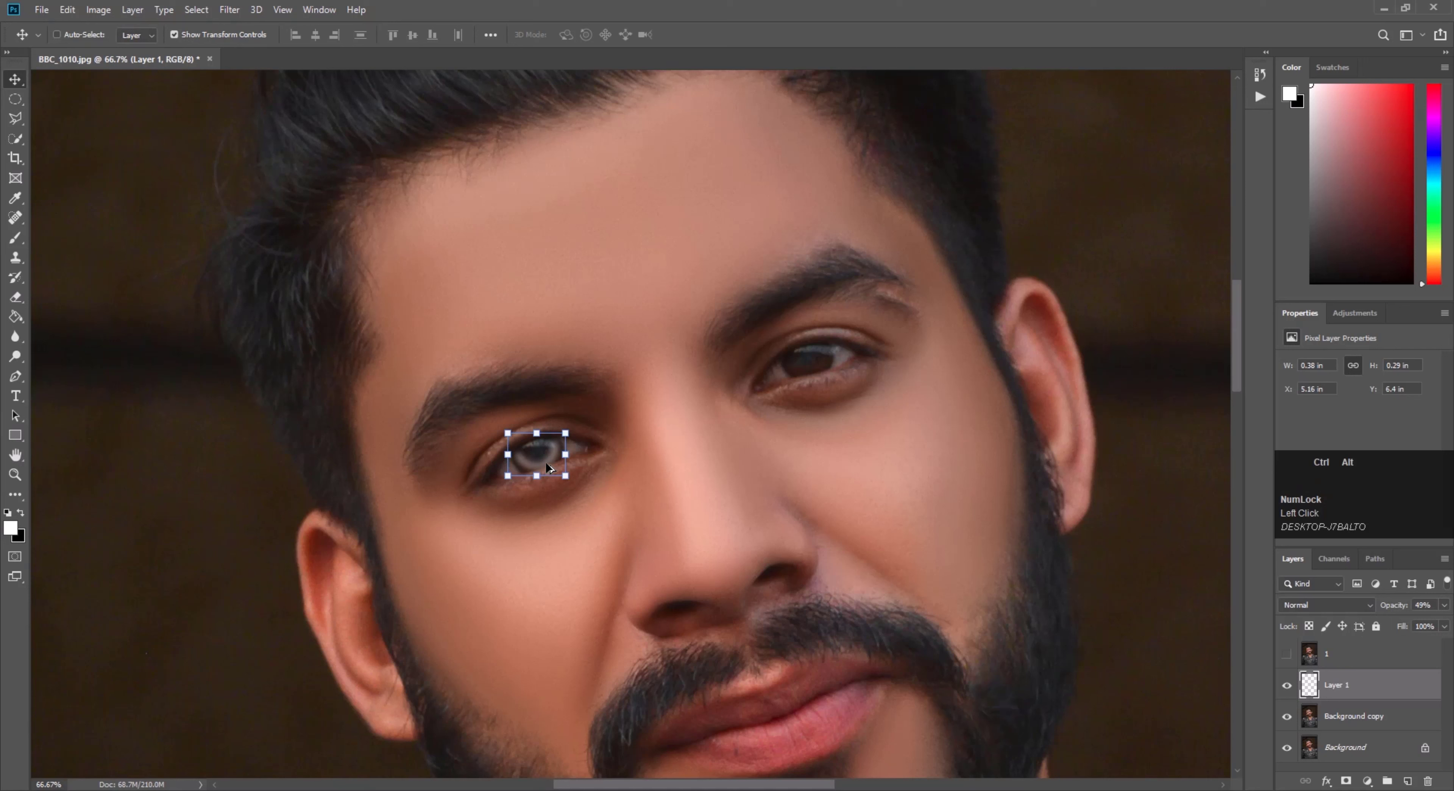
pyautogui.moveTo(547, 464); pyautogui.dragTo(811, 367)
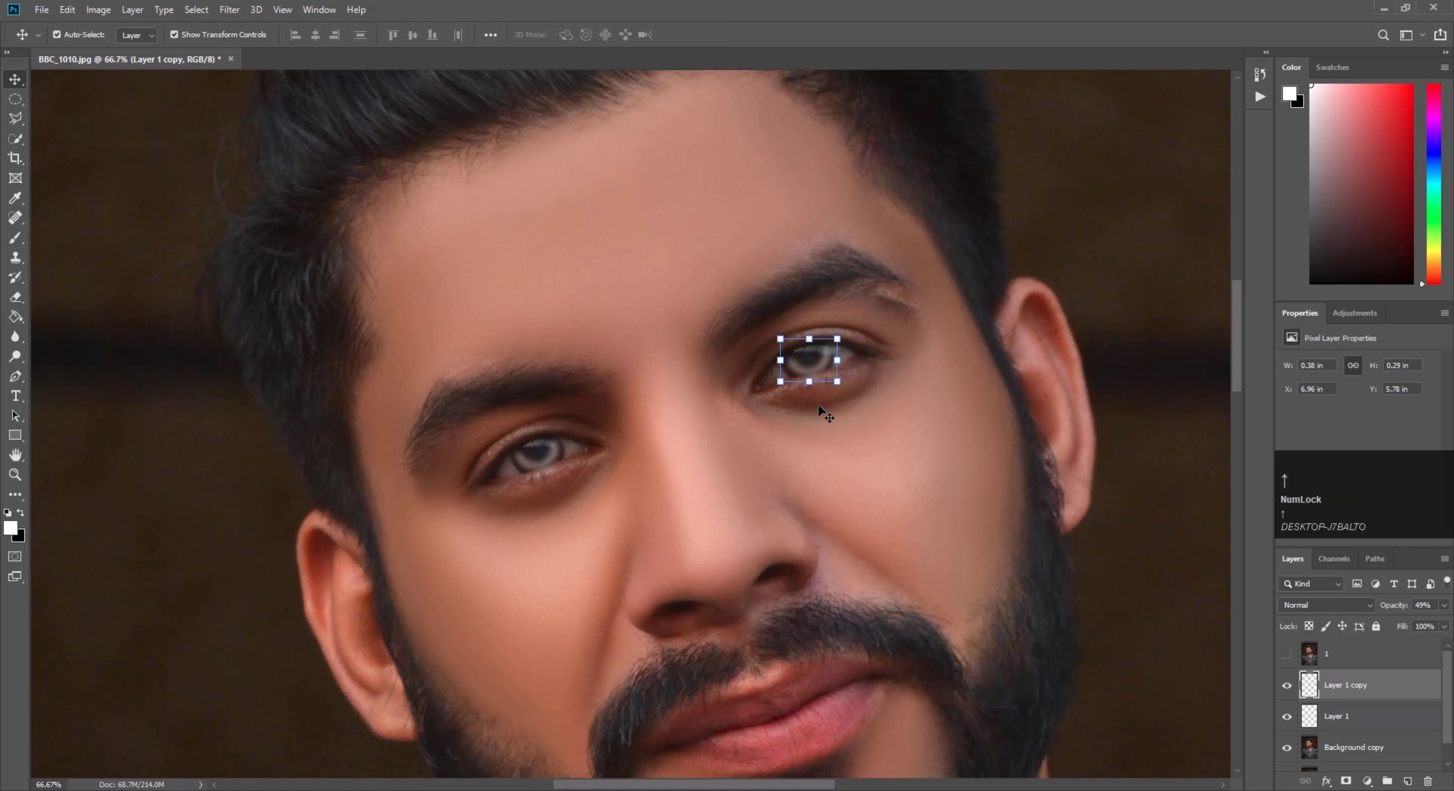
pyautogui.press('Down')
# Set the Eraser size to 44 px and merge the two blurred arc layers into one
pyautogui.click(20, 477)
pyautogui.click(834, 359)
pyautogui.click(465, 376)
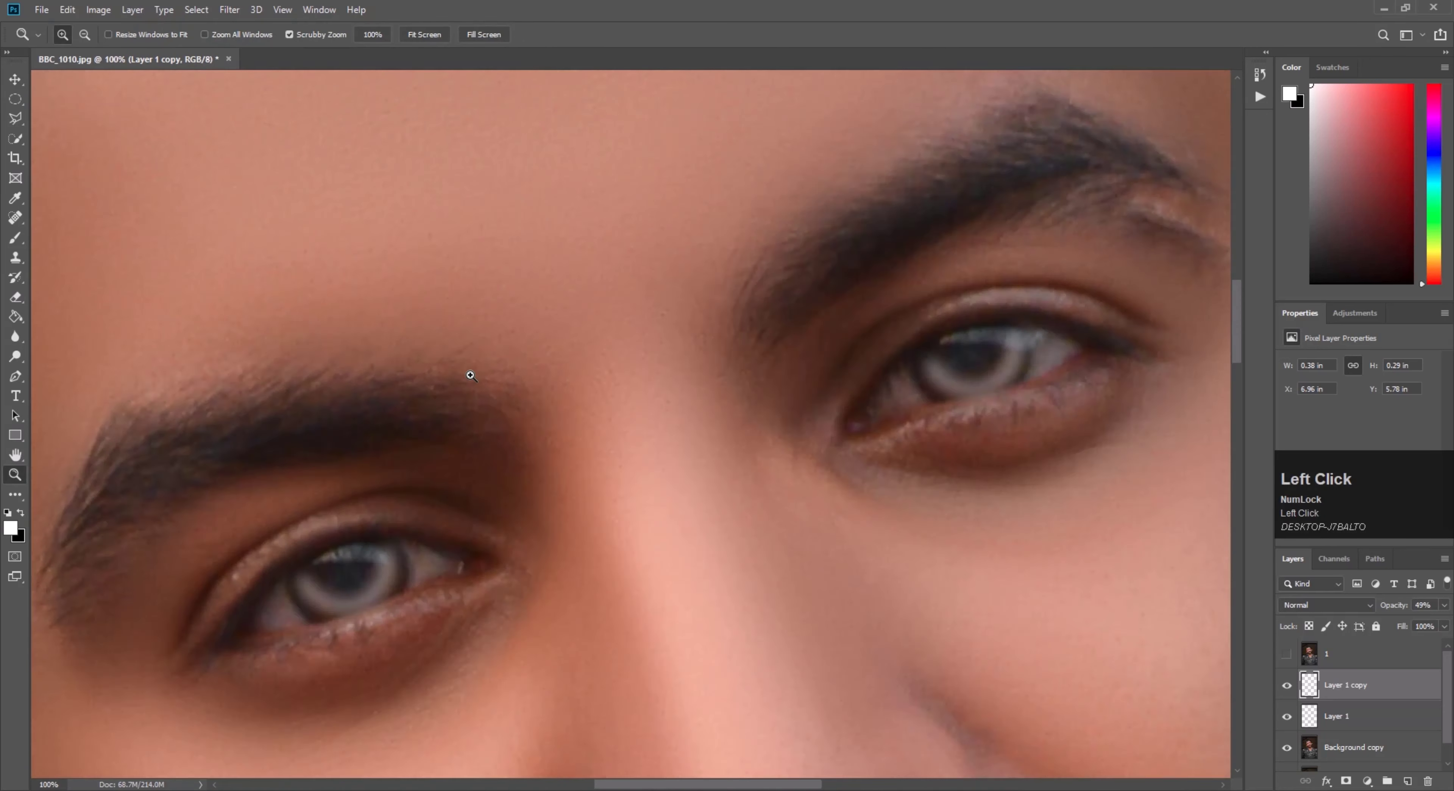
pyautogui.scroll(-1, 454, 375)
pyautogui.click(15, 297)
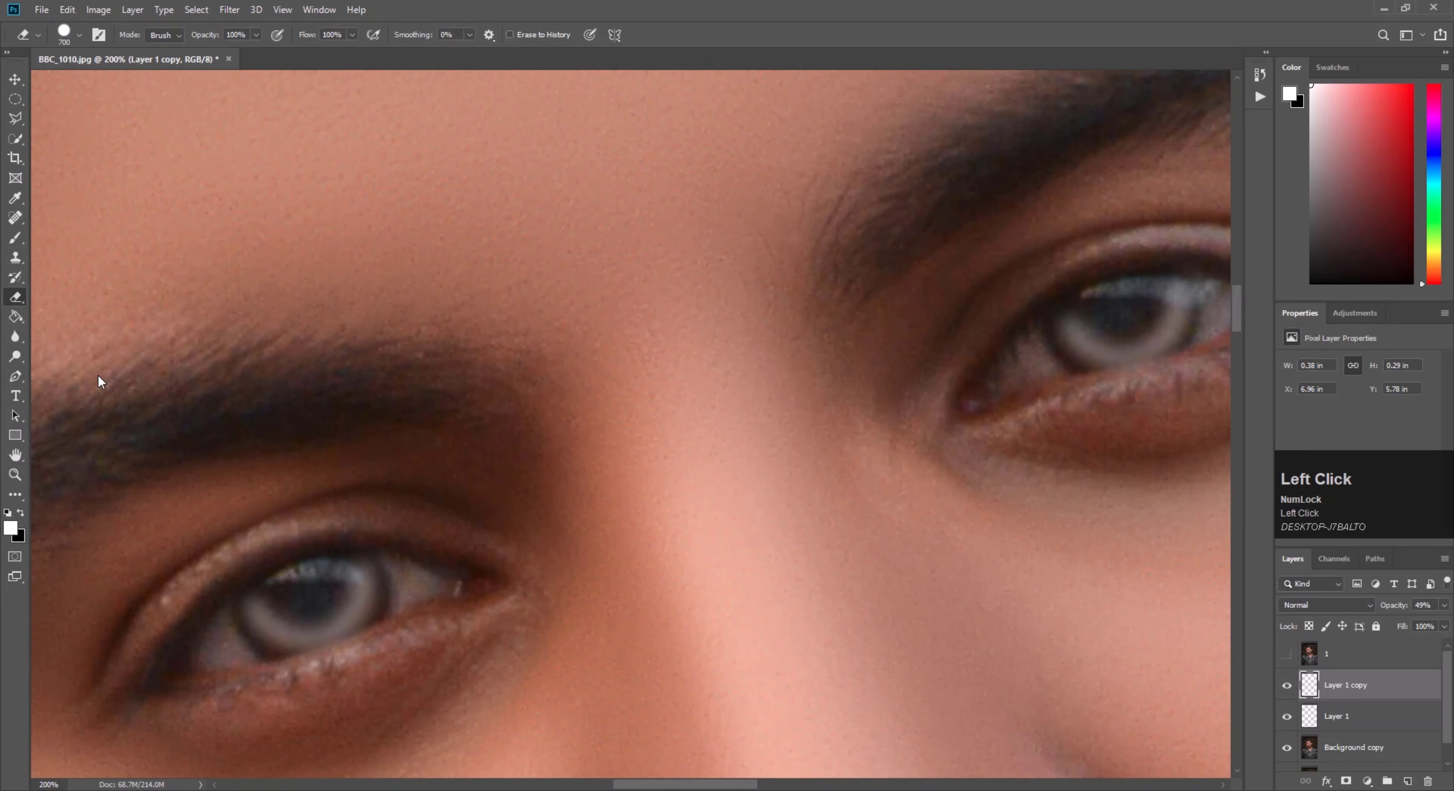
pyautogui.rightClick(488, 448)
pyautogui.moveTo(656, 486); pyautogui.dragTo(588, 485)
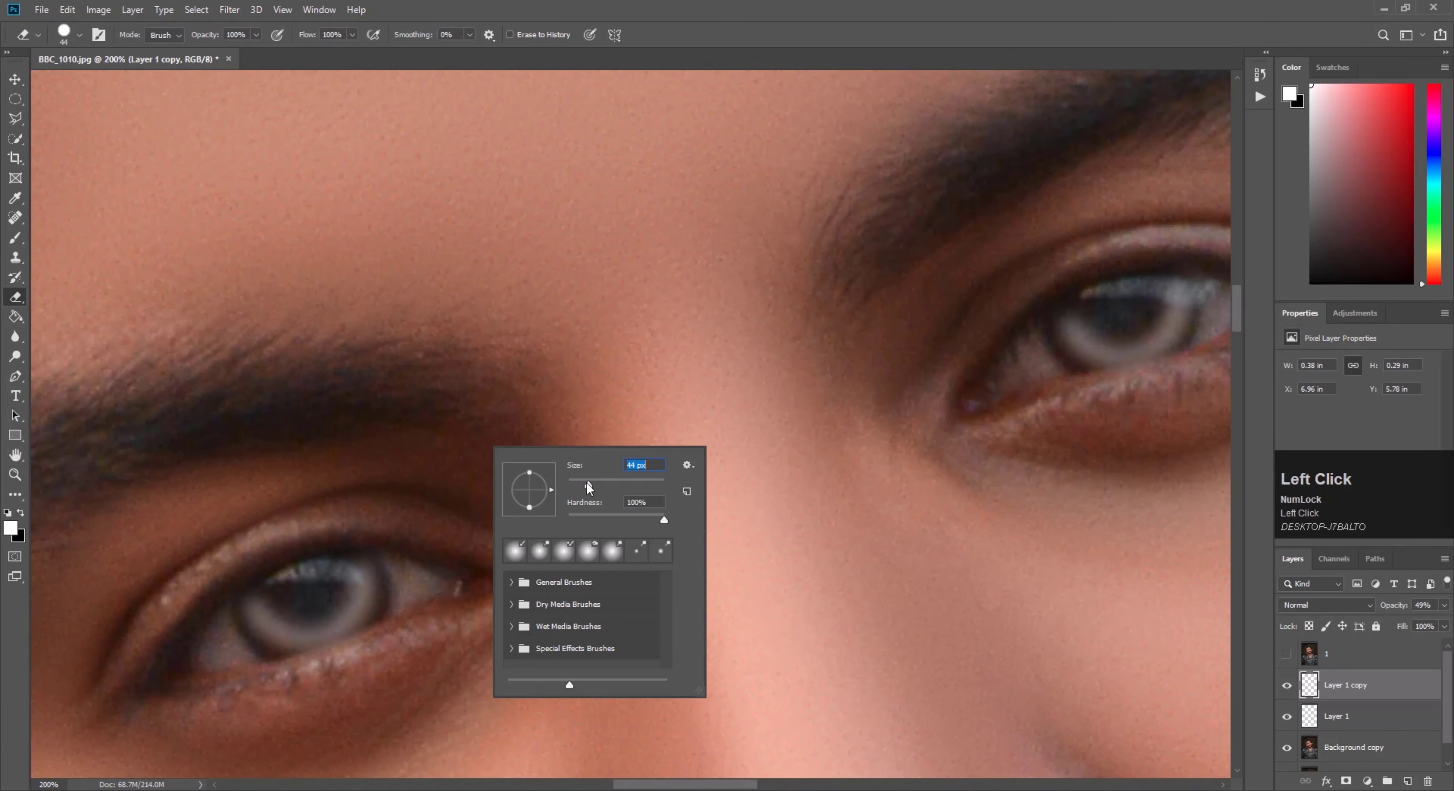
pyautogui.click(1373, 678)
pyautogui.hotkey('ctrl', 'e')
# Try erasing the arc over the pupil of the man's right eye, undo it, and open the Eraser's brush settings
pyautogui.moveTo(296, 598); pyautogui.dragTo(316, 596)
pyautogui.hotkey('ctrl', 'z')
pyautogui.rightClick(366, 455)
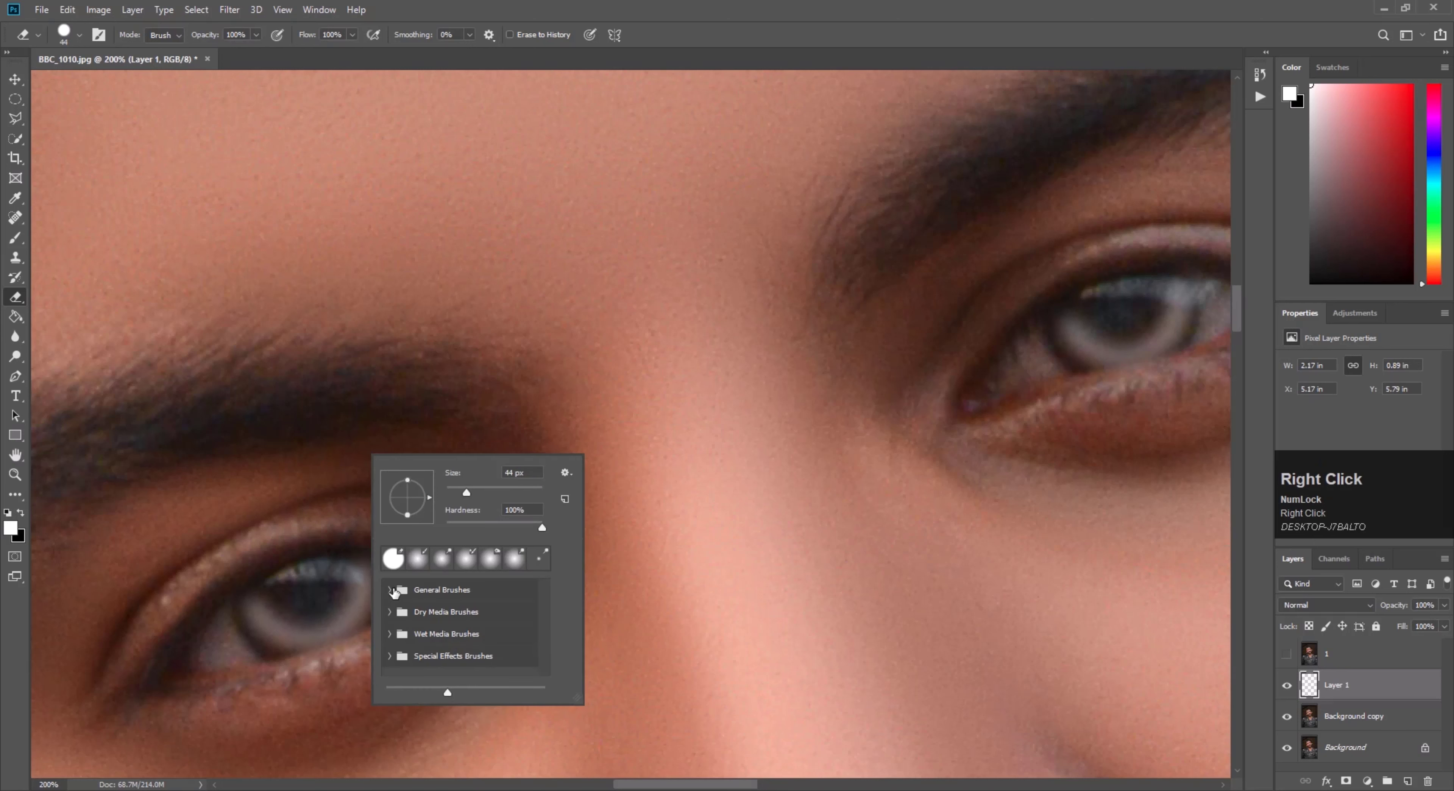